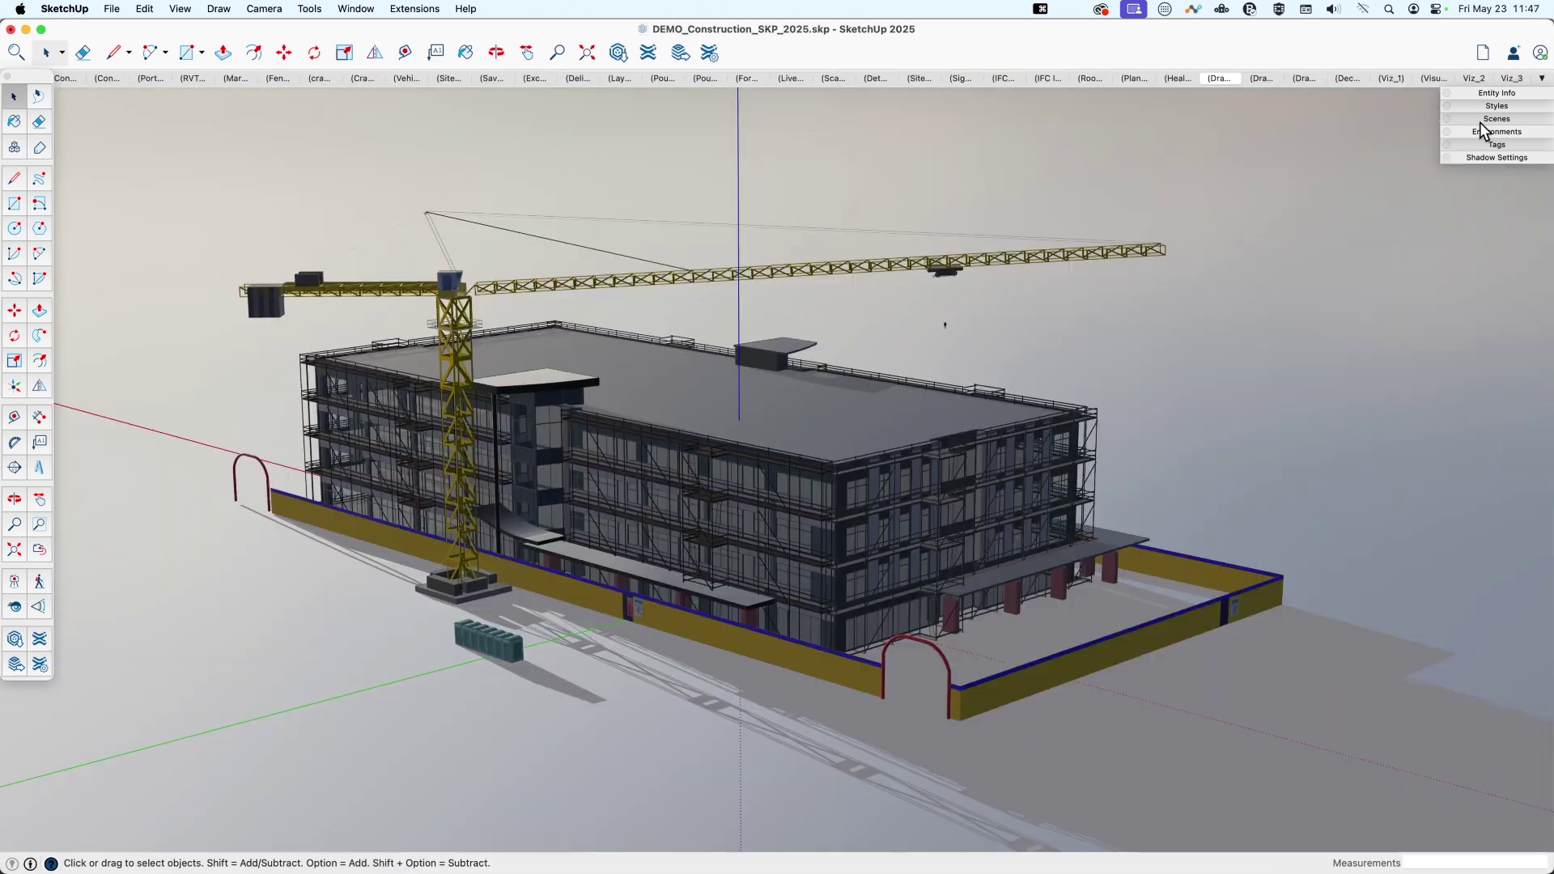
Open the built-in Environments library, apply Farm 2K IBL and orbit to a lower angle.
click(1482, 131)
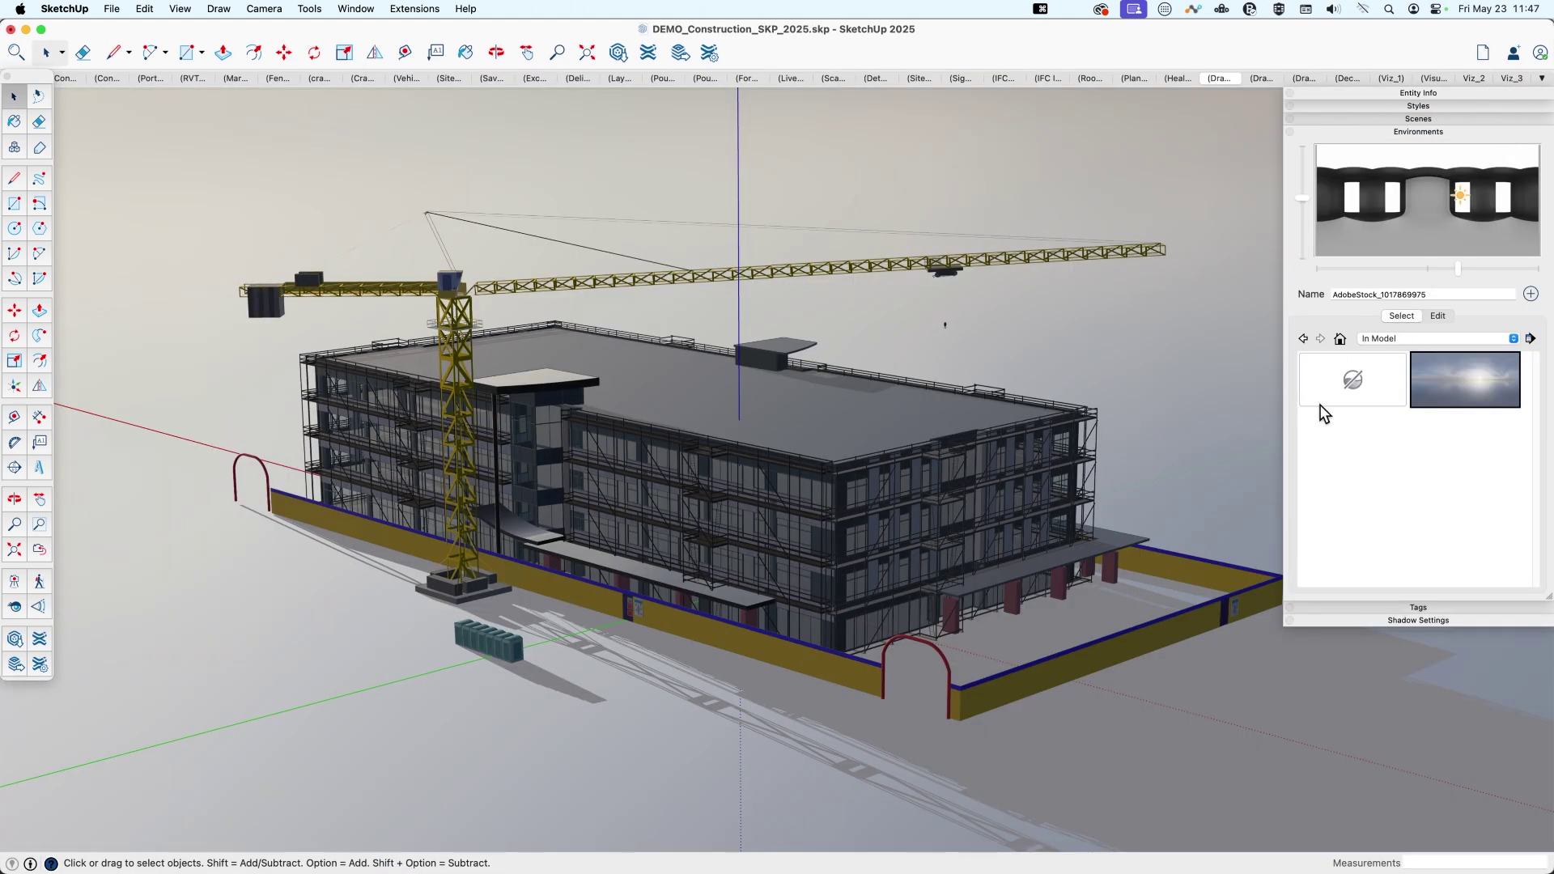
click(1389, 340)
click(1392, 354)
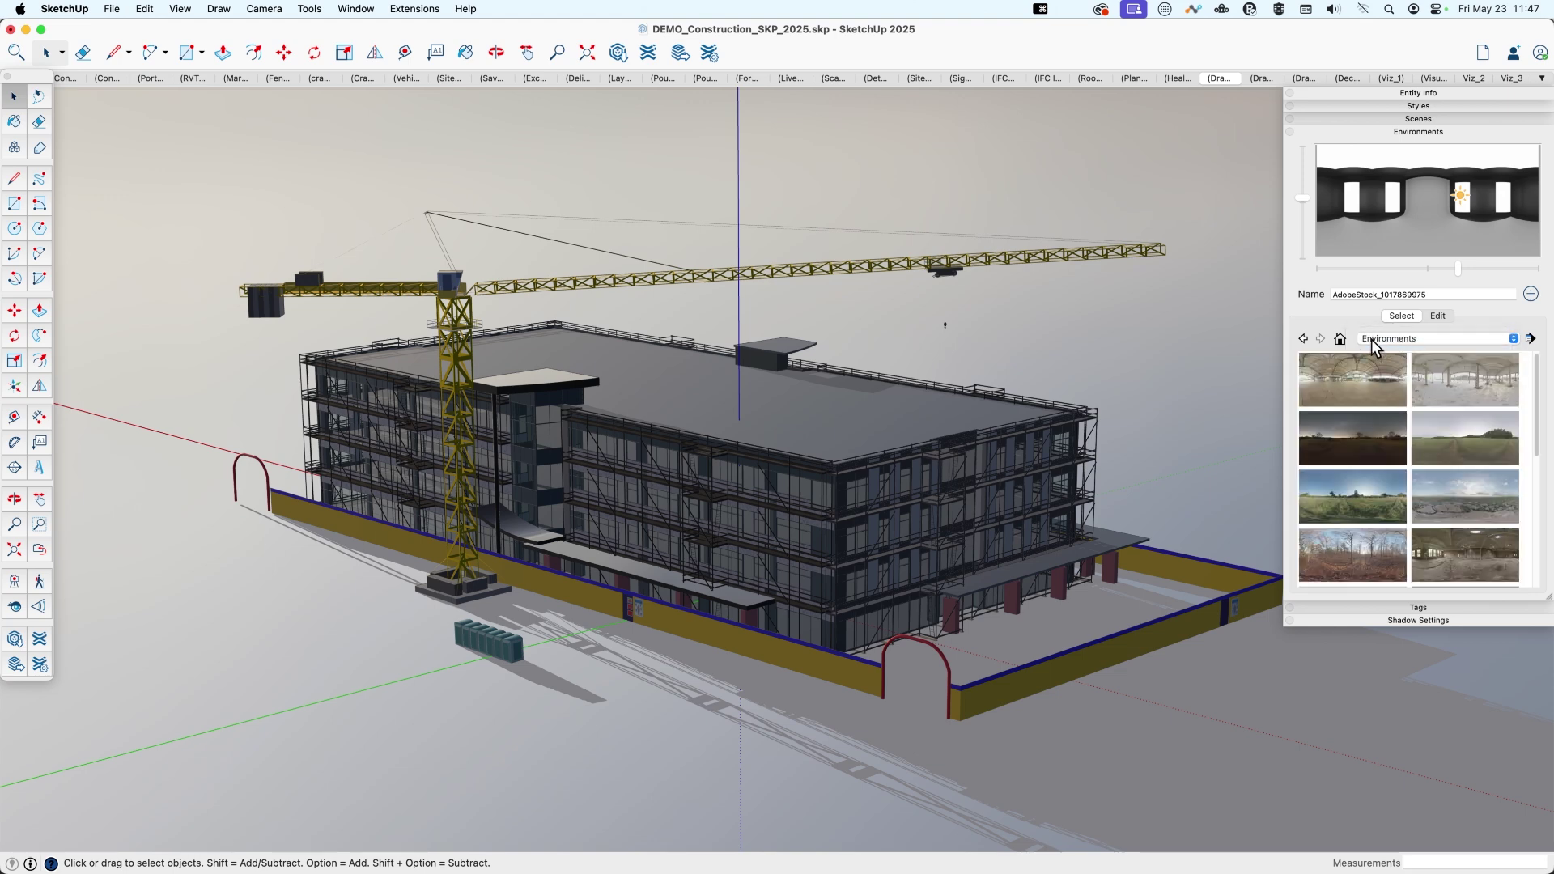
click(1362, 498)
key(o)
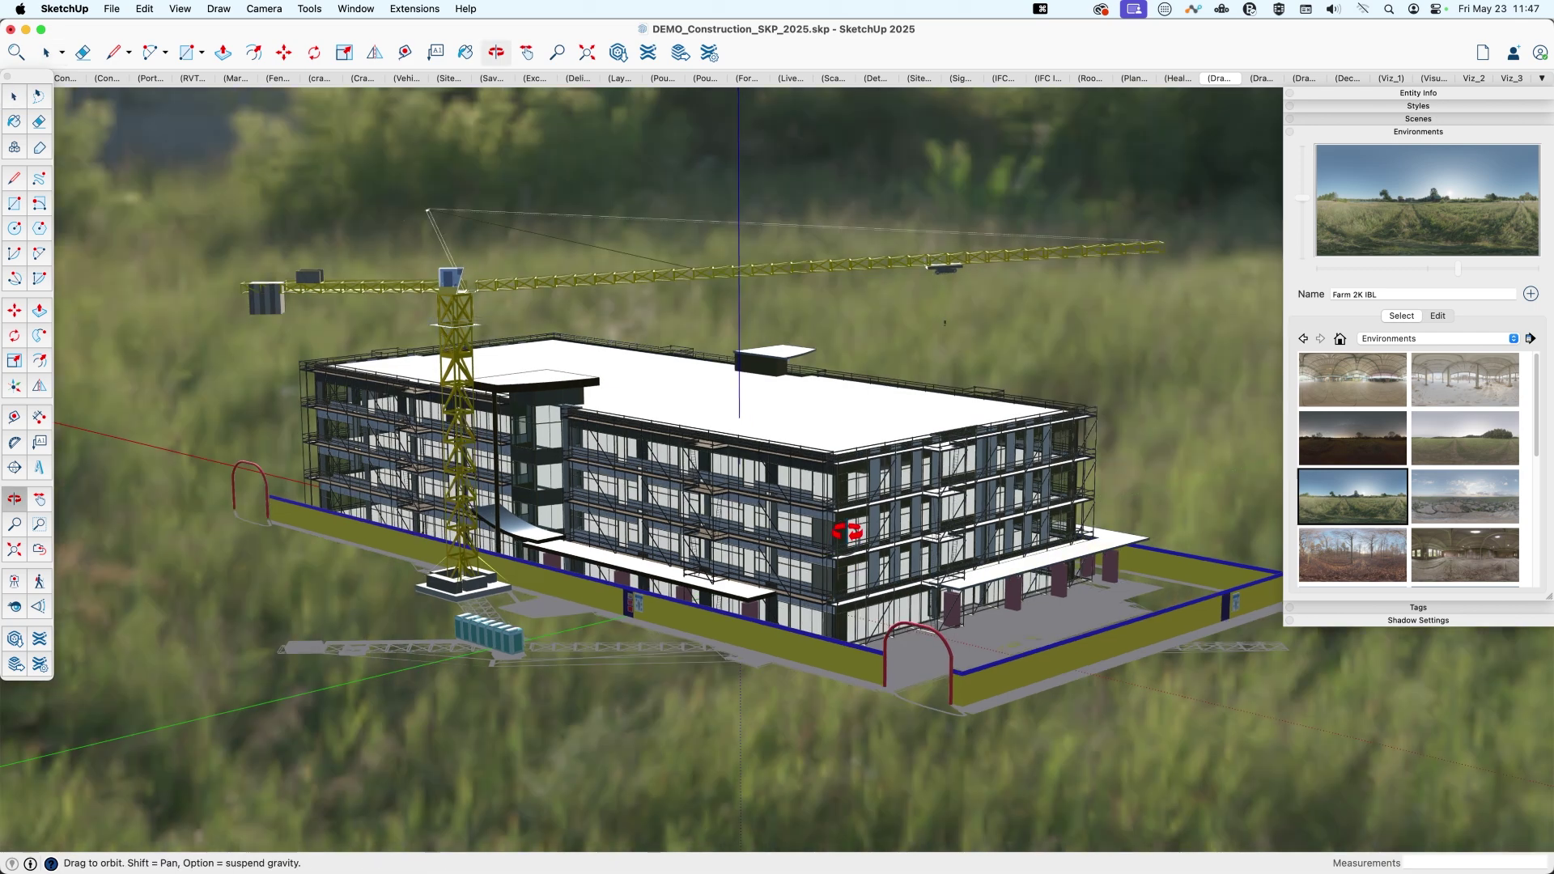
drag(847, 532, 887, 525)
key(space)
Preview Empty Field, Farm, Highlands and Sky - At Sea 2K IBL environments on the model.
click(1465, 438)
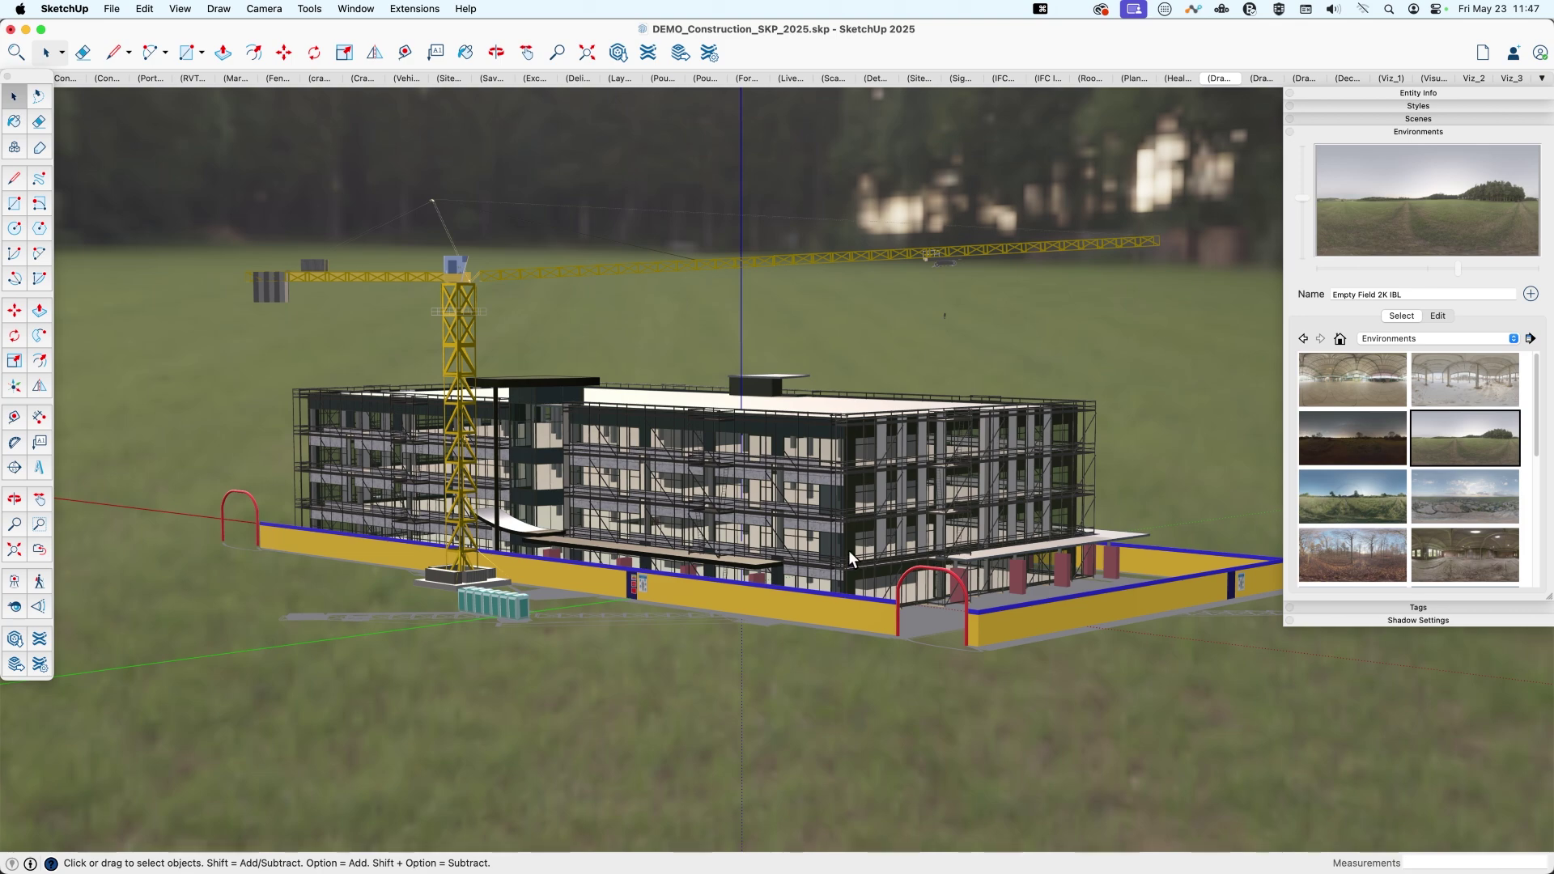
key(Right)
key(o)
mouse_move(899, 538)
mouse_down()
mouse_move(846, 558)
mouse_move(889, 558)
mouse_up()
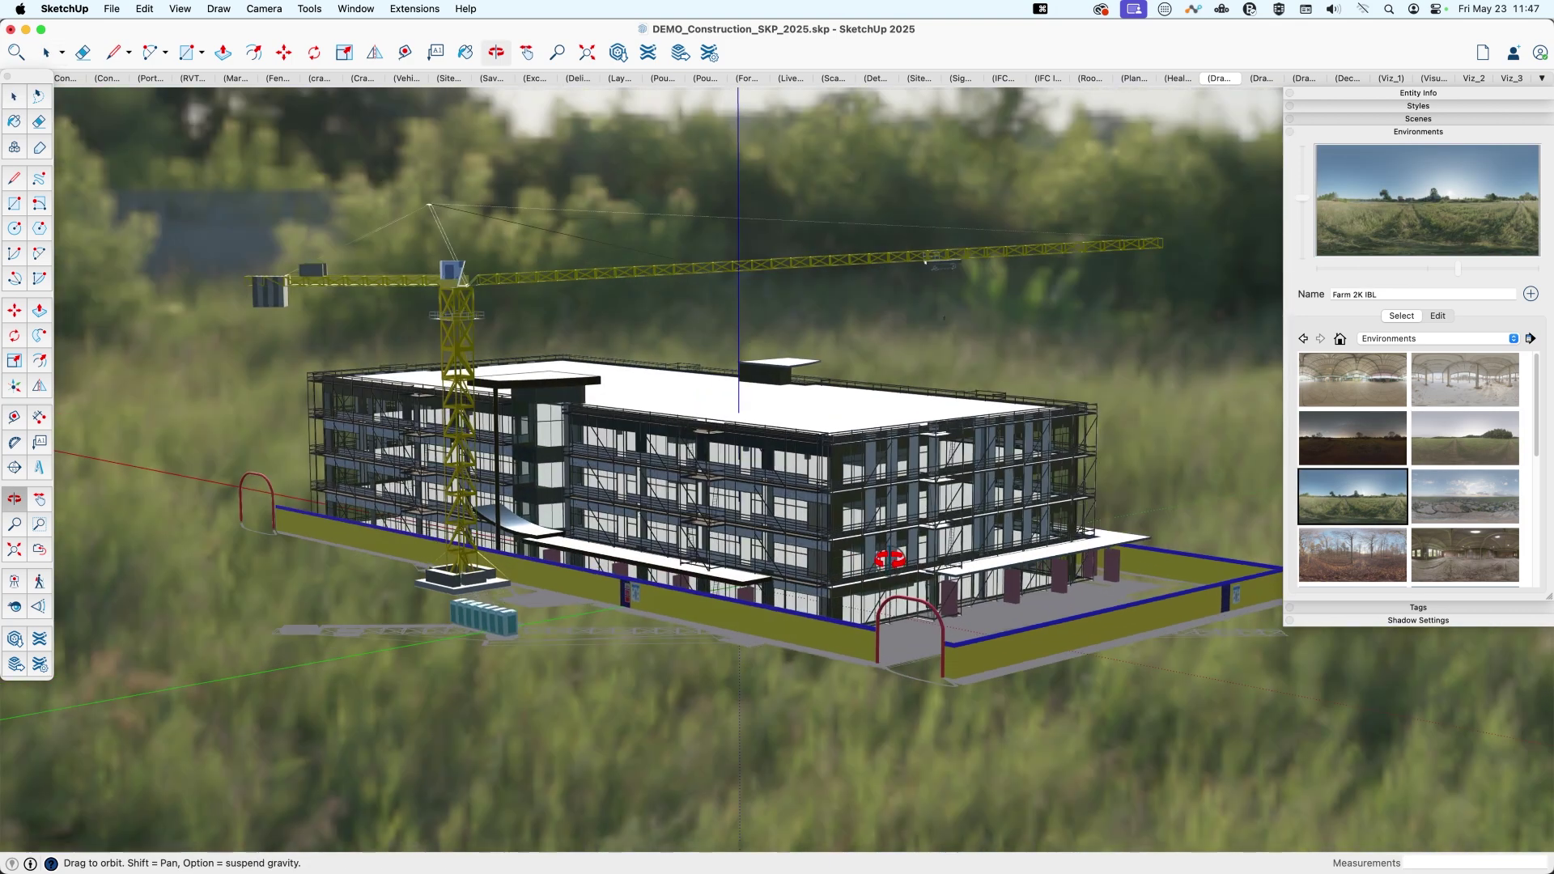
key(space)
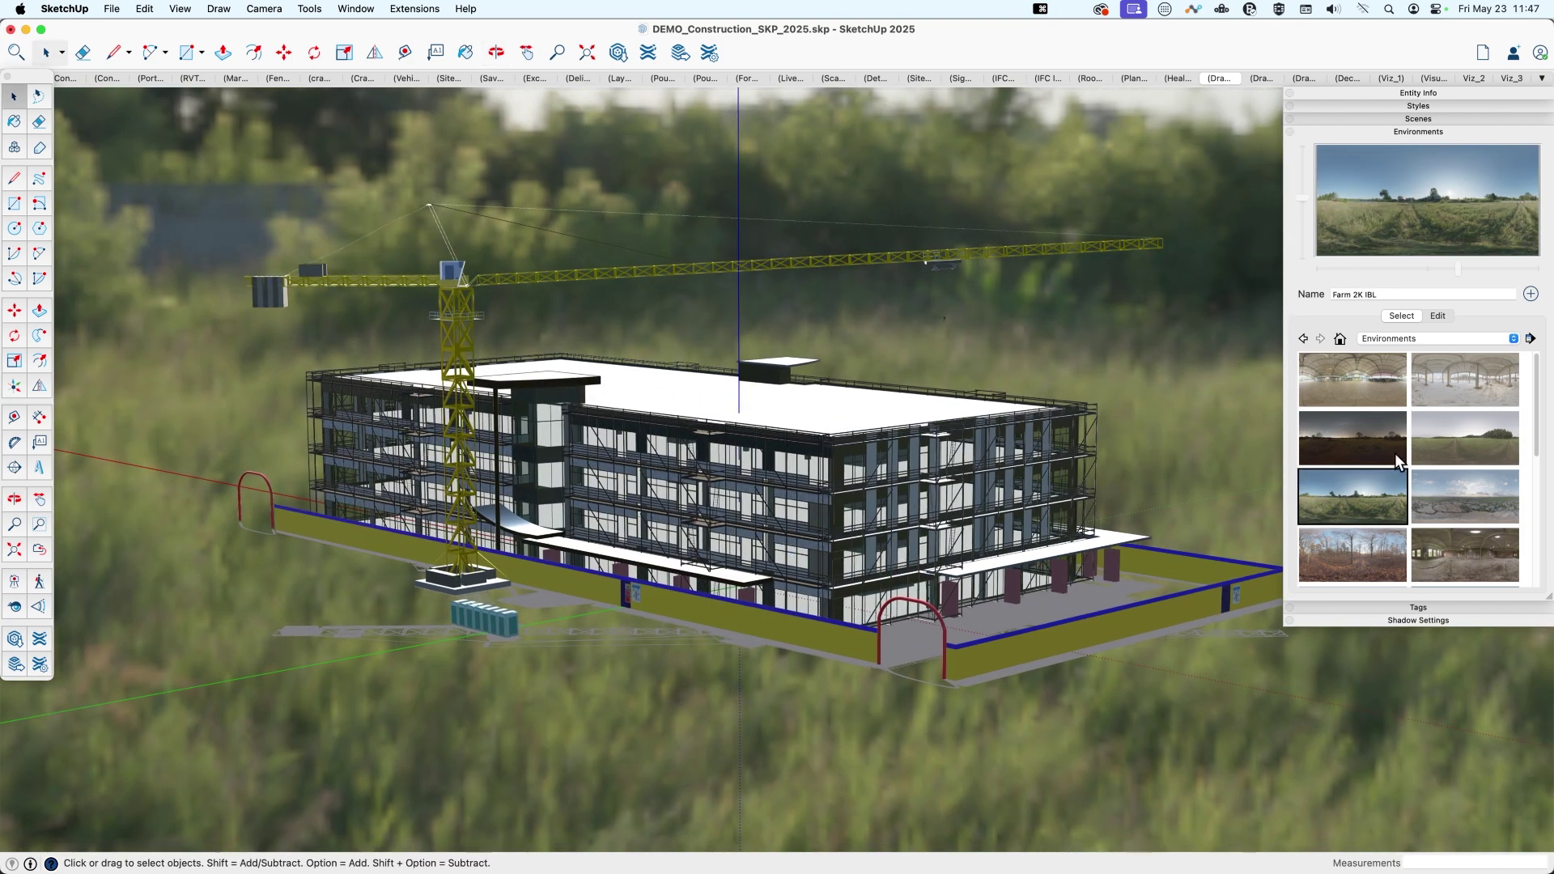
key(Right)
scroll(1366, 458, down, 1)
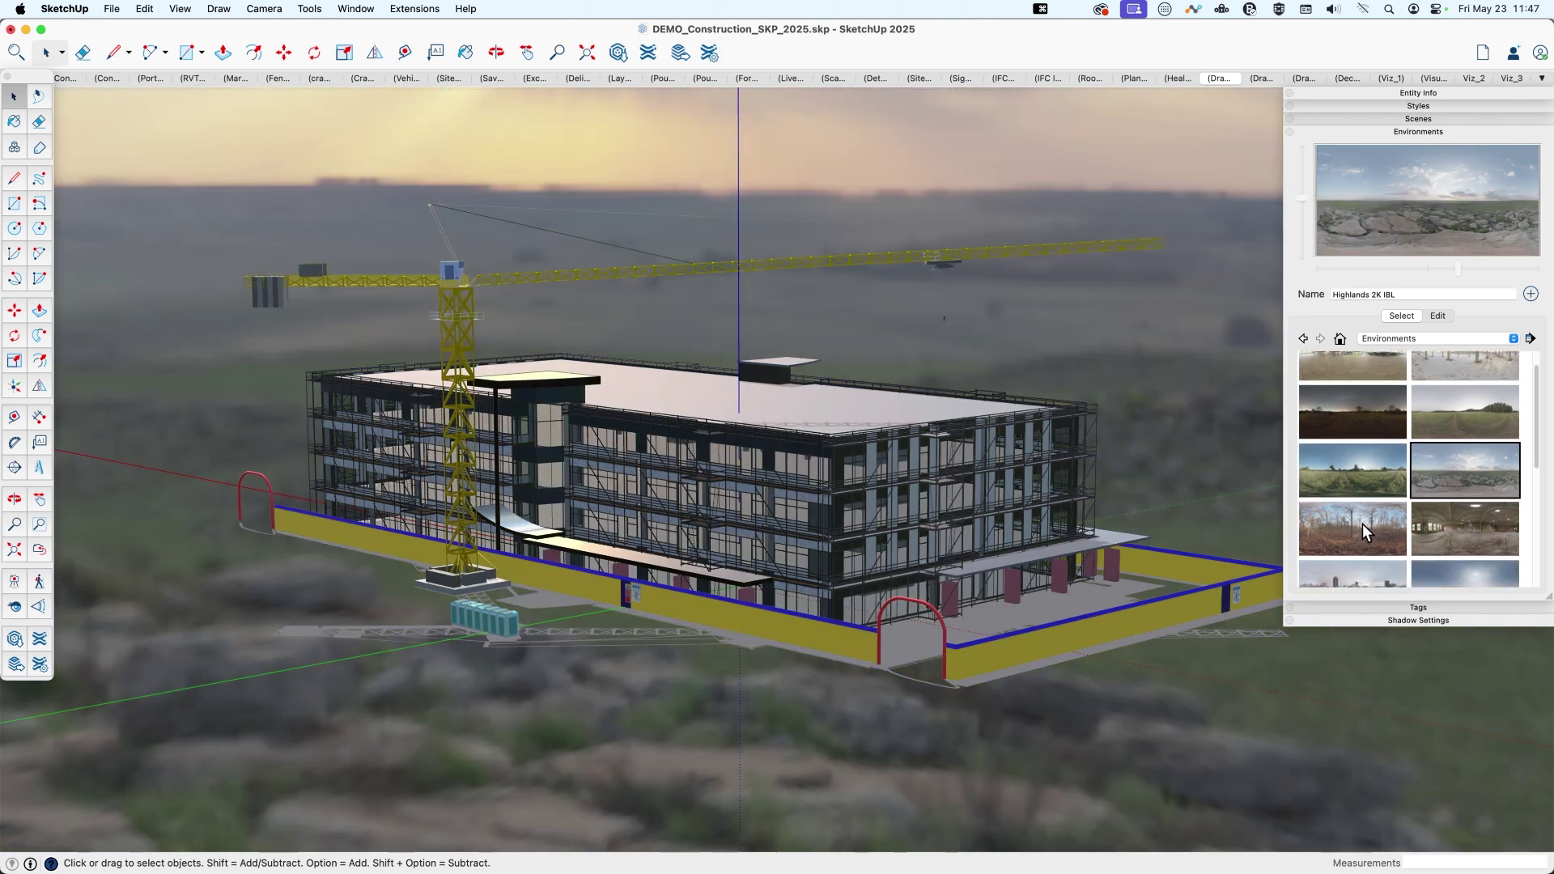
scroll(1362, 521, down, 2)
click(1461, 511)
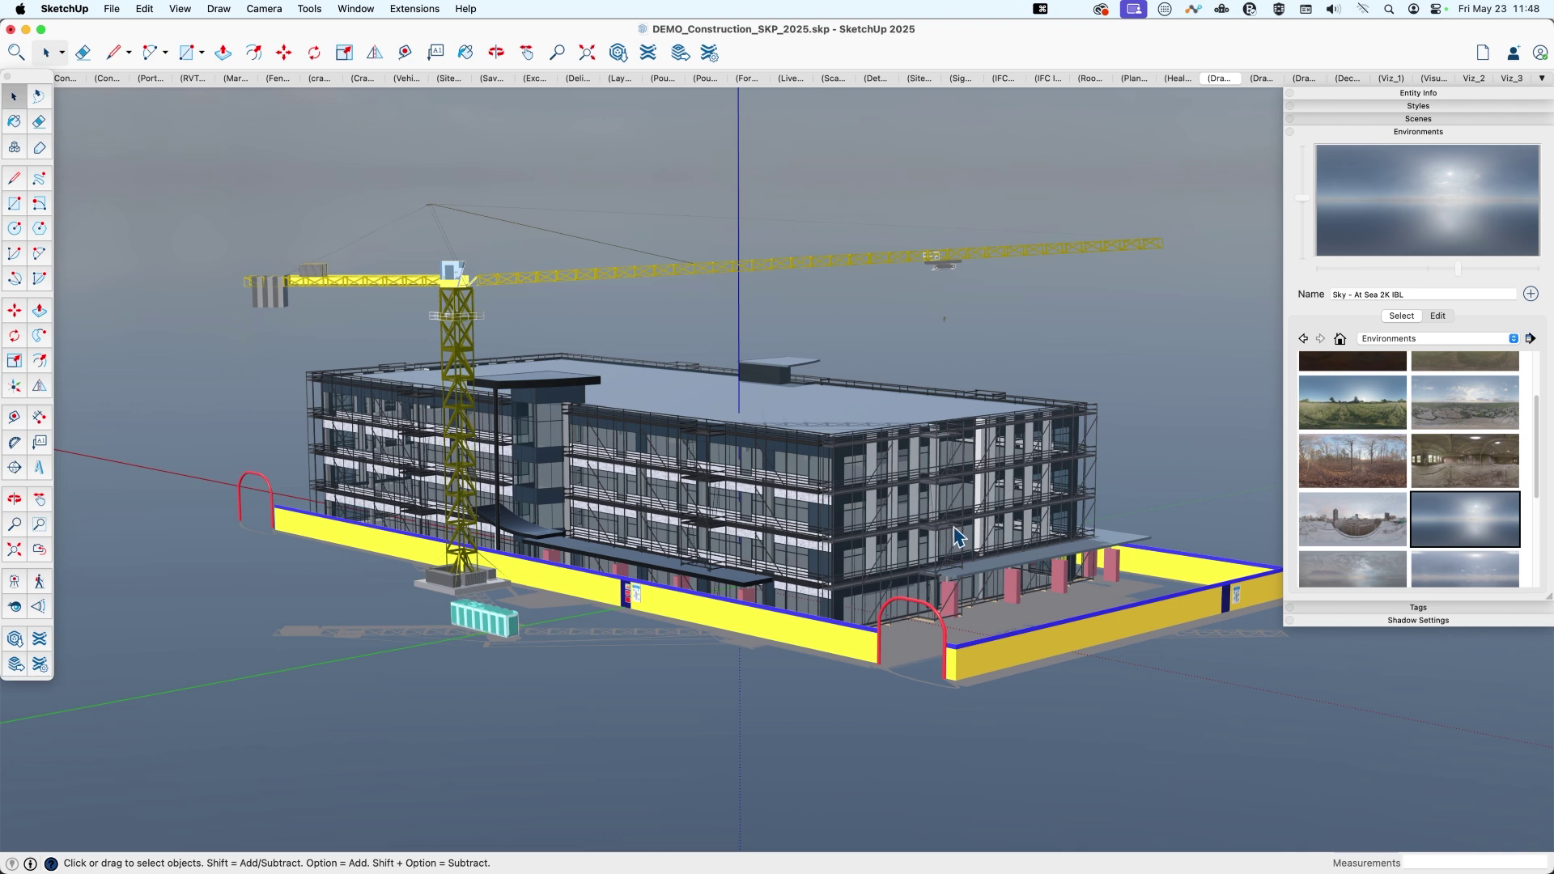
Apply Sky - Sunset 2K IBL from the environments already in the model.
click(1340, 340)
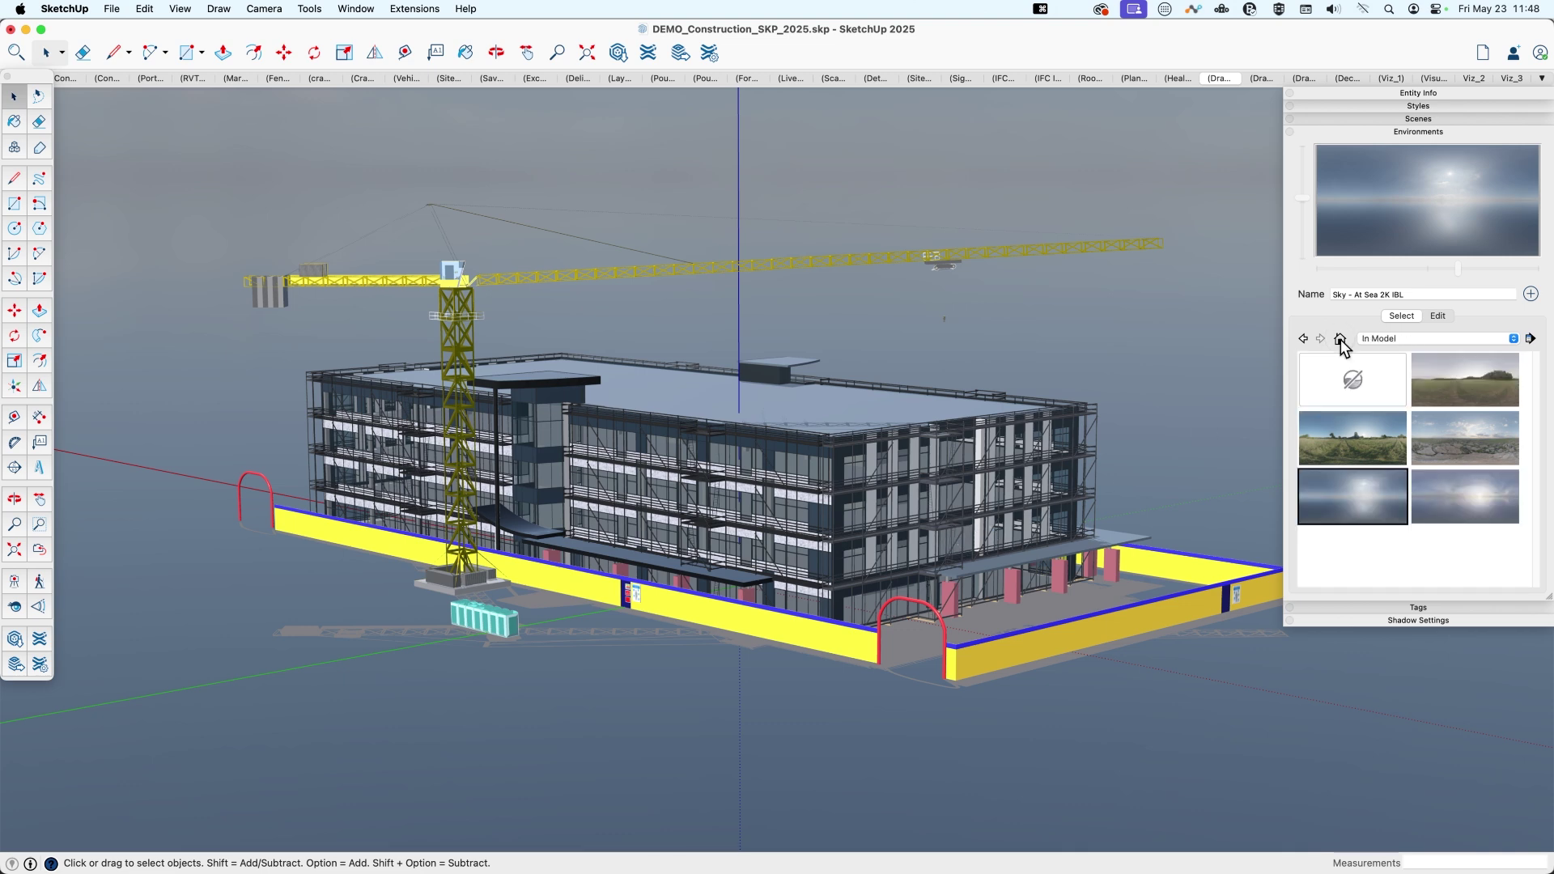
click(1418, 391)
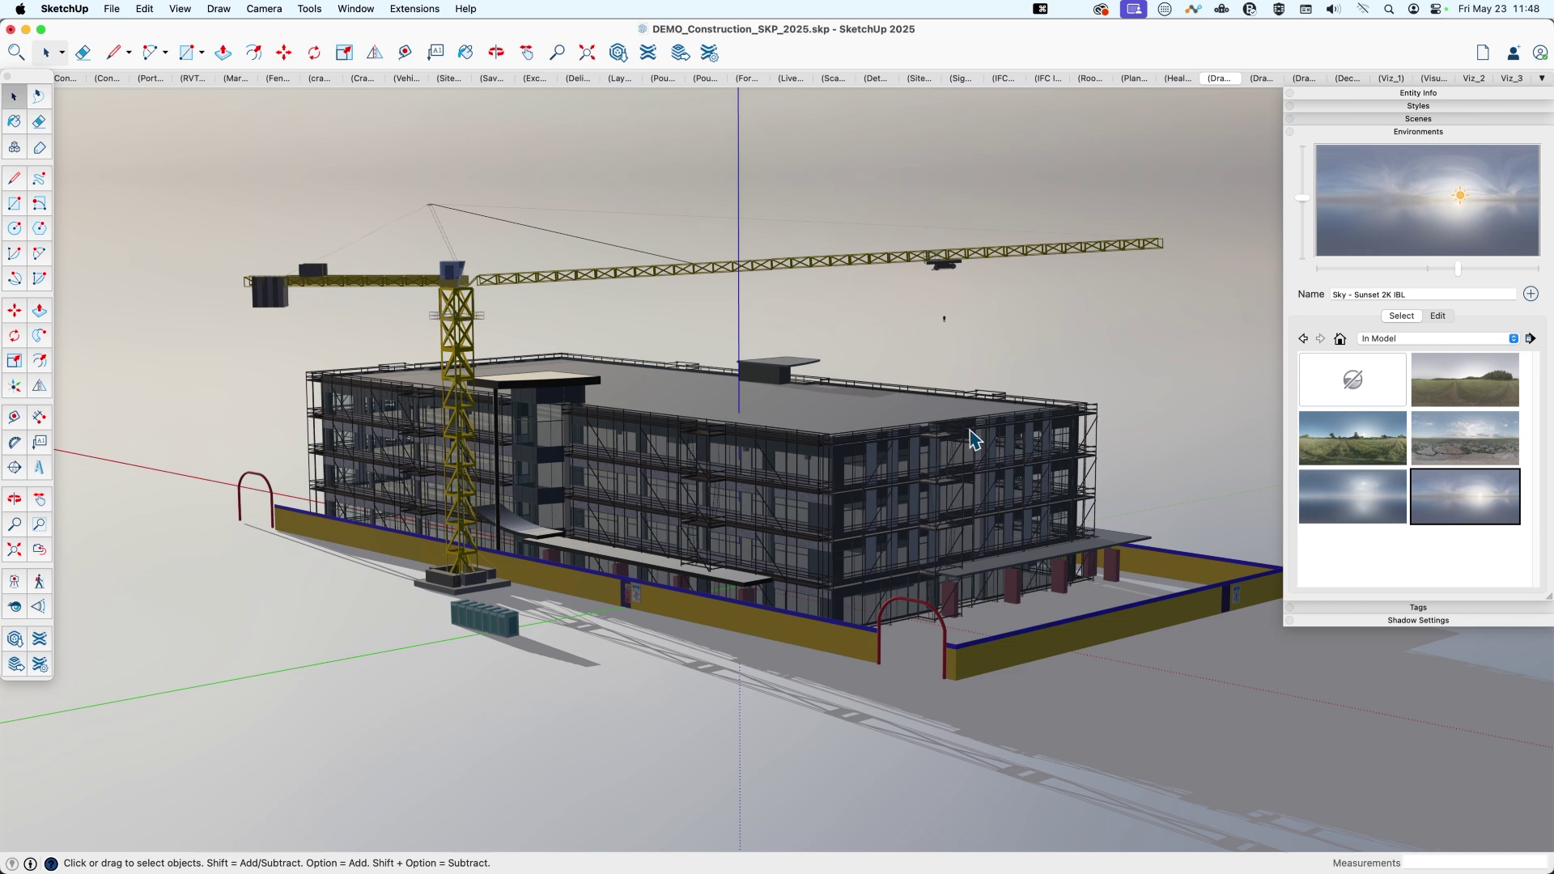
key(super+Tab)
key(super+Tab)
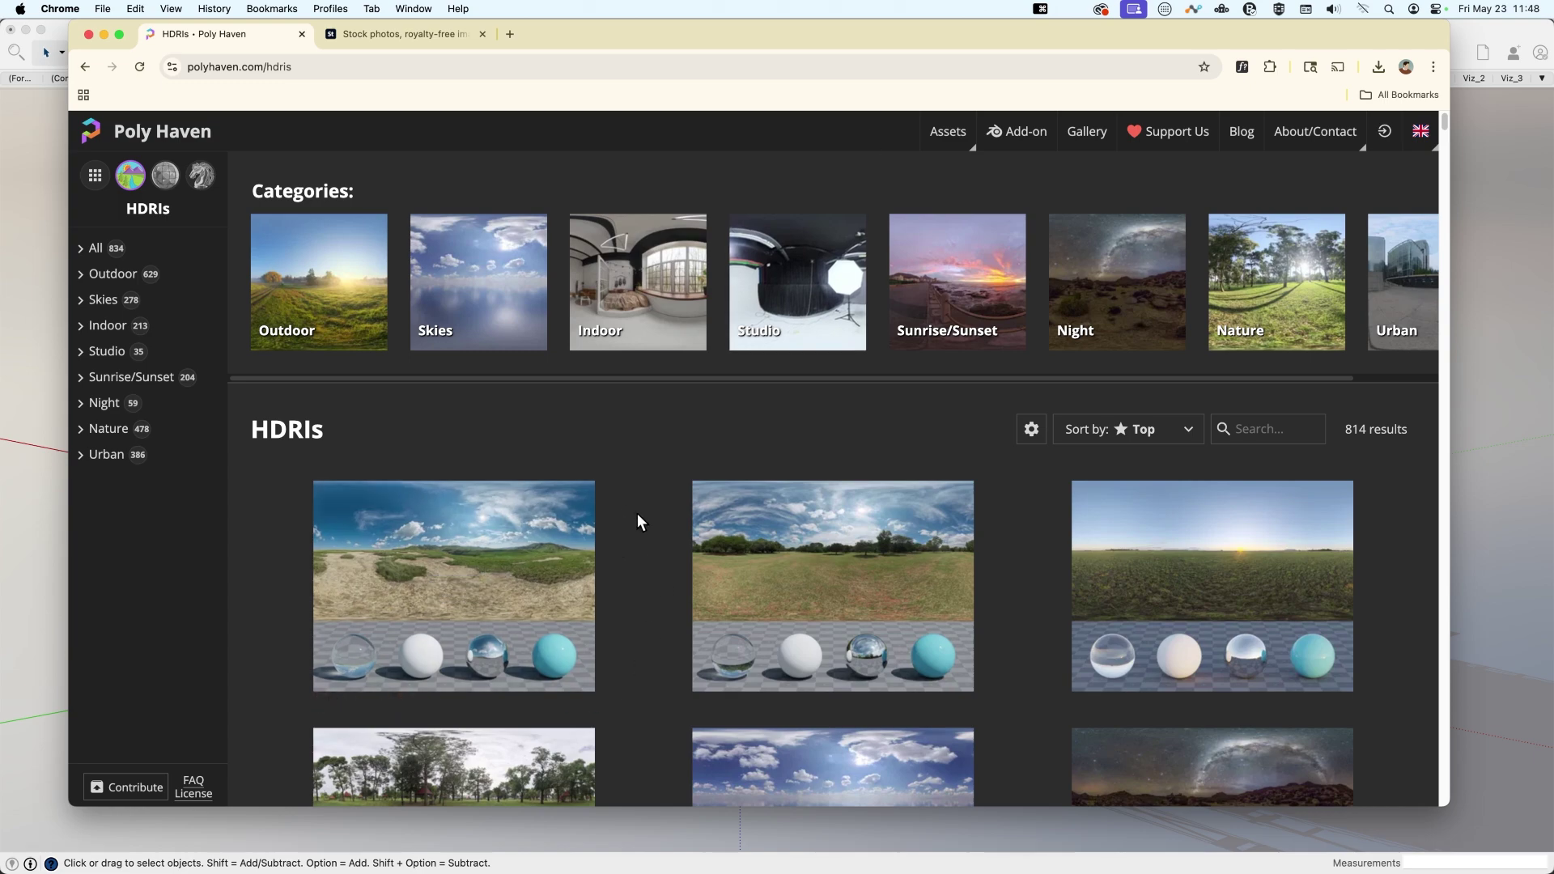
Scroll down through Poly Haven's grid of 814 HDRI thumbnails.
scroll(638, 518, down, 5)
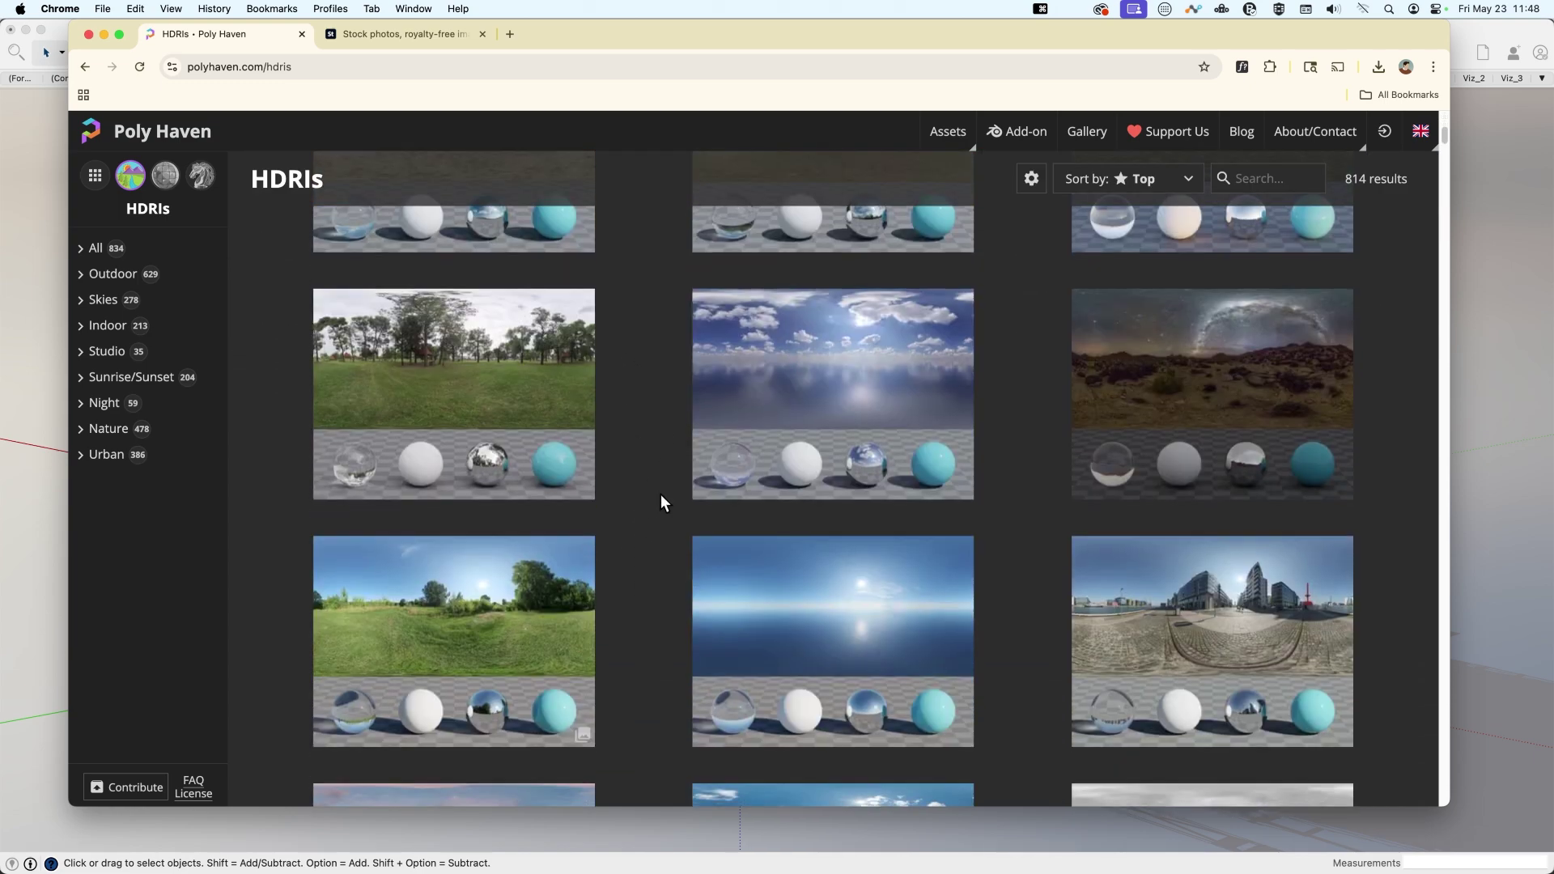
scroll(653, 482, down, 6)
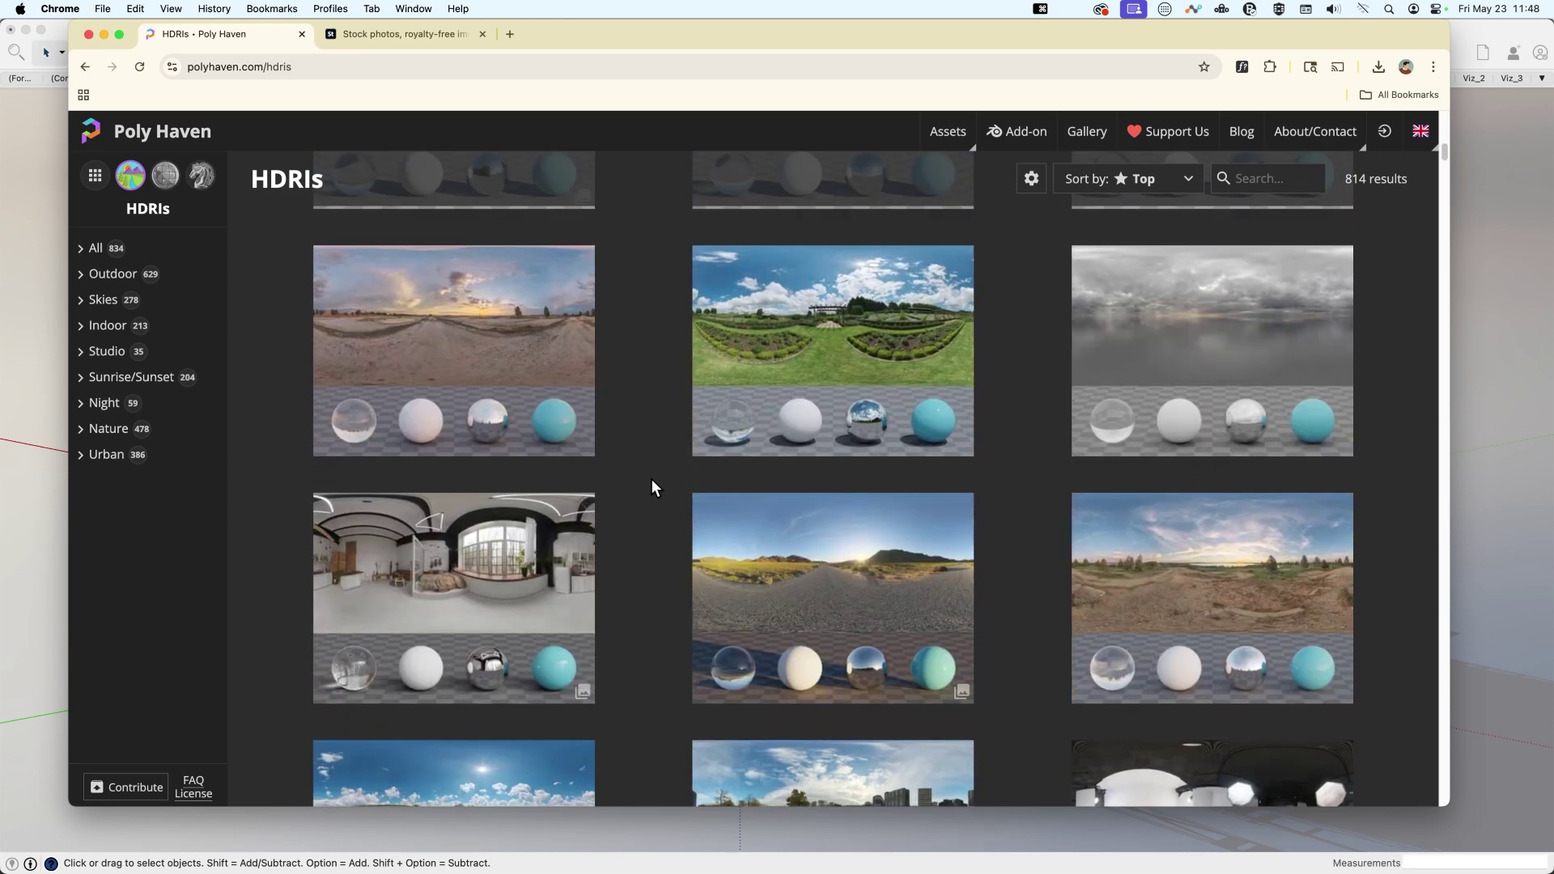
scroll(650, 478, down, 5)
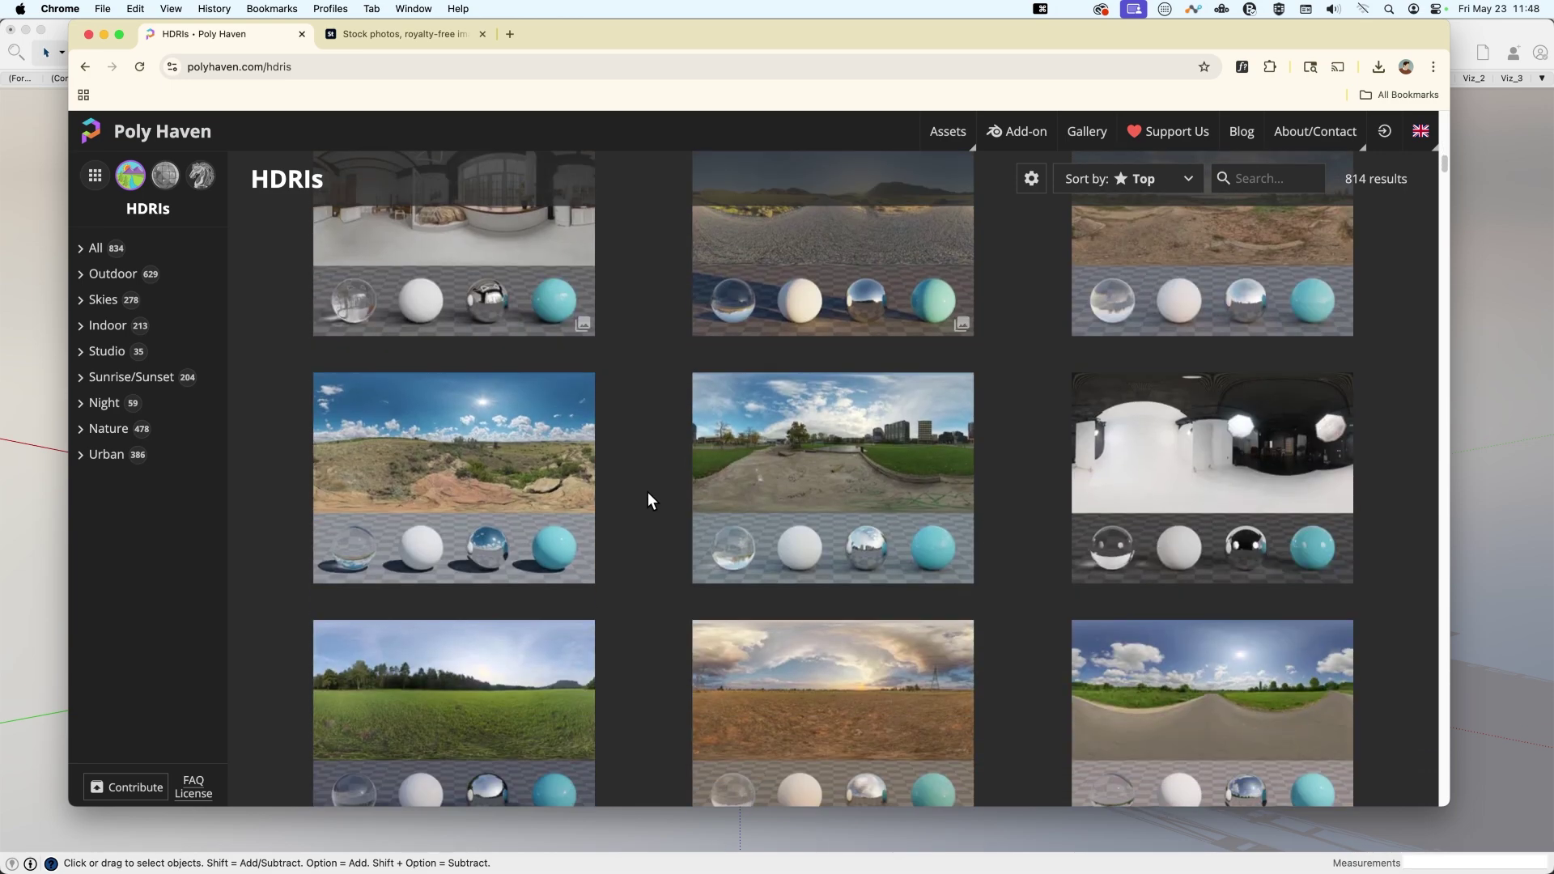
Download the Rosendal Plains 2 HDRI at 2K resolution in HDR format.
click(517, 452)
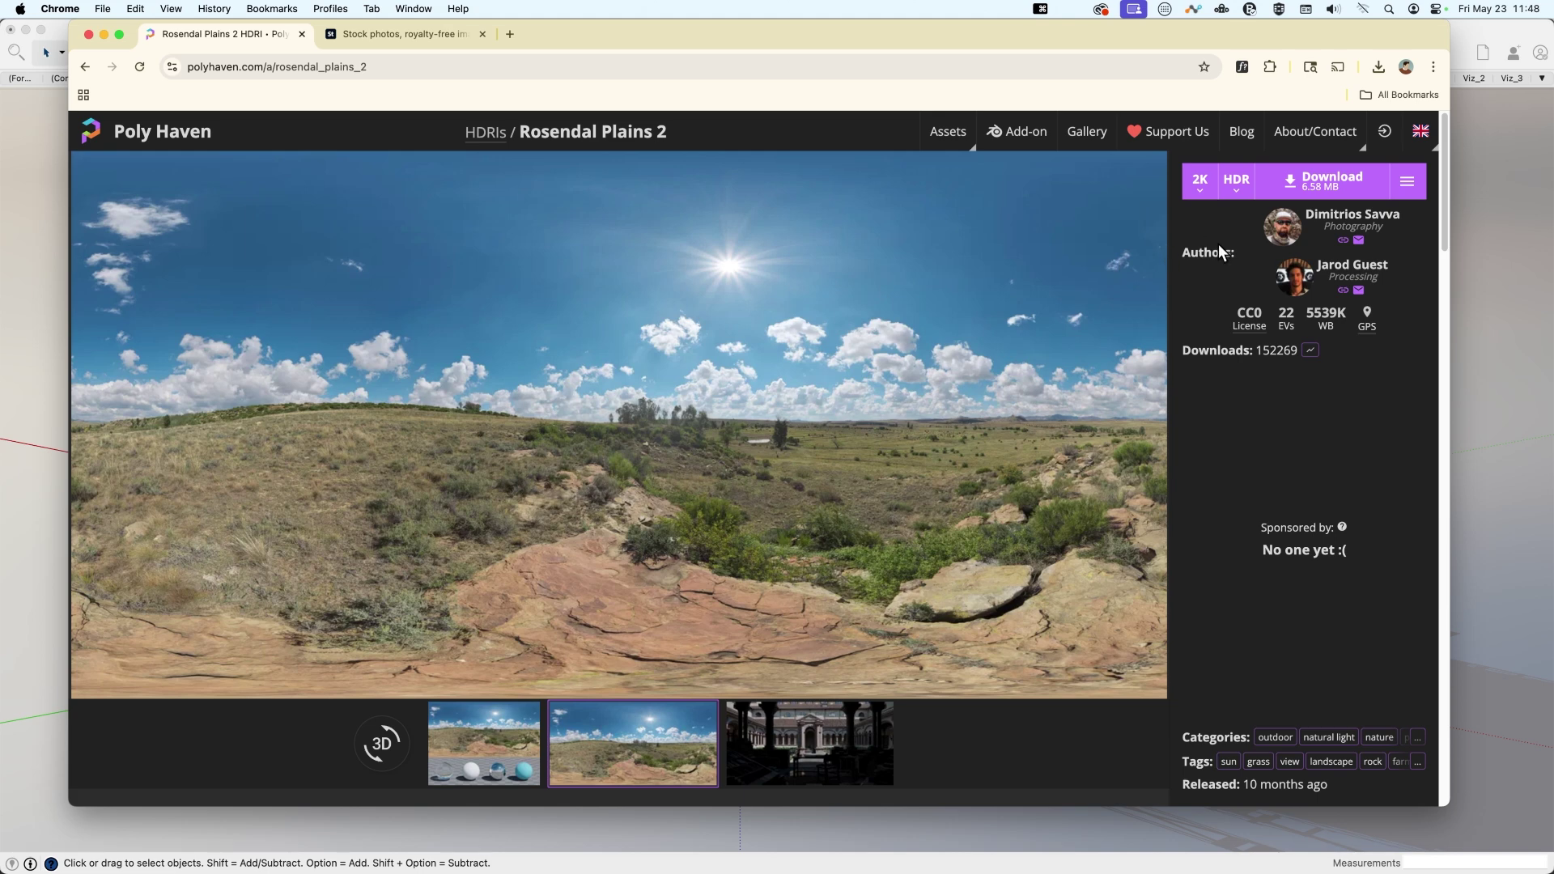
click(1201, 189)
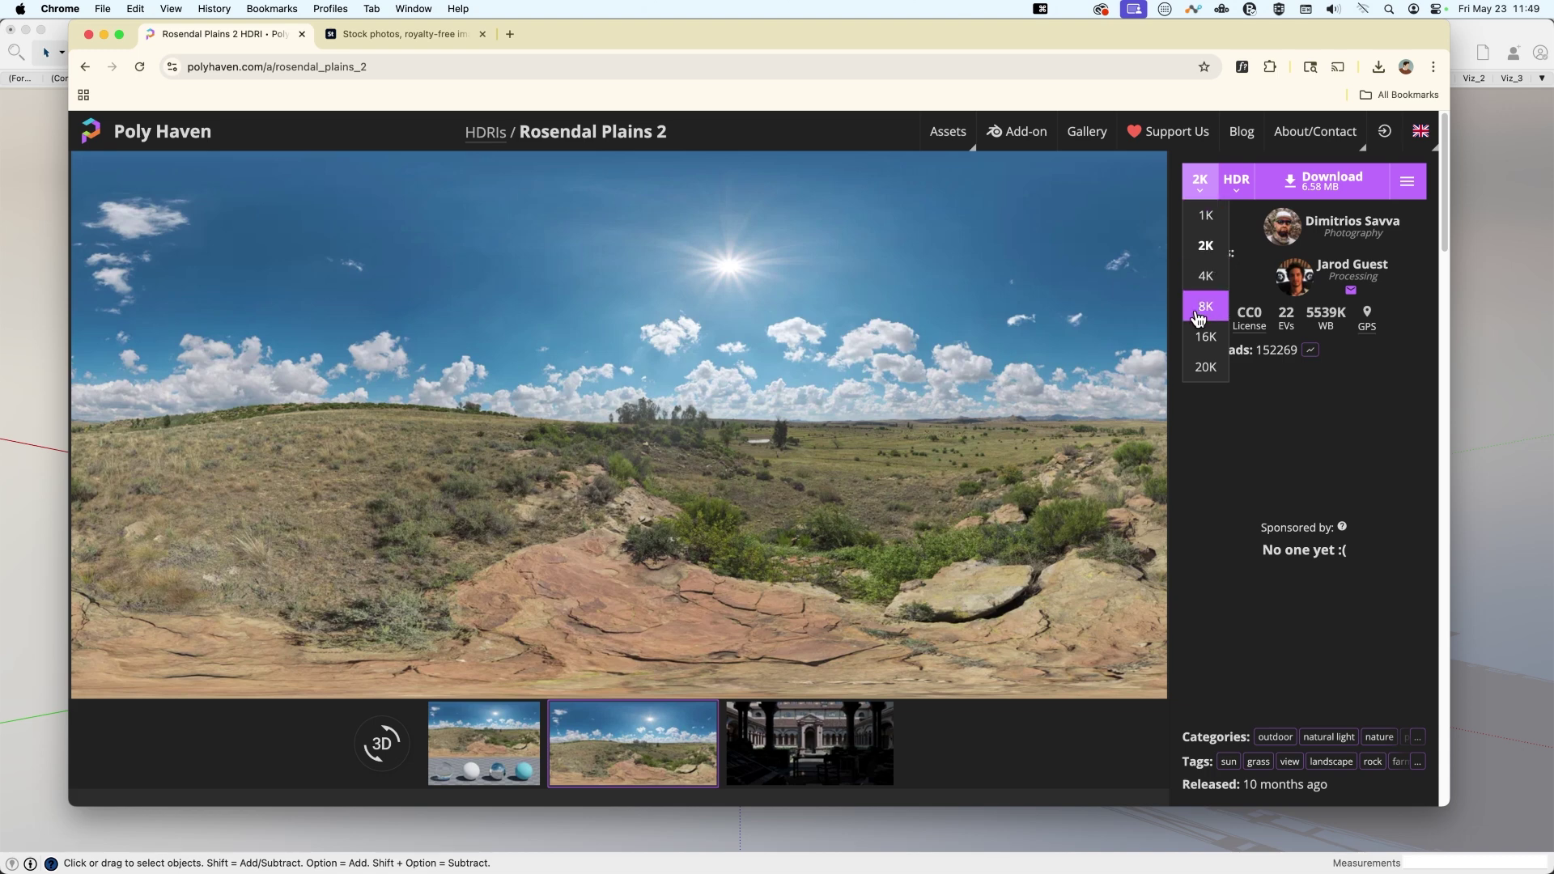
click(1210, 450)
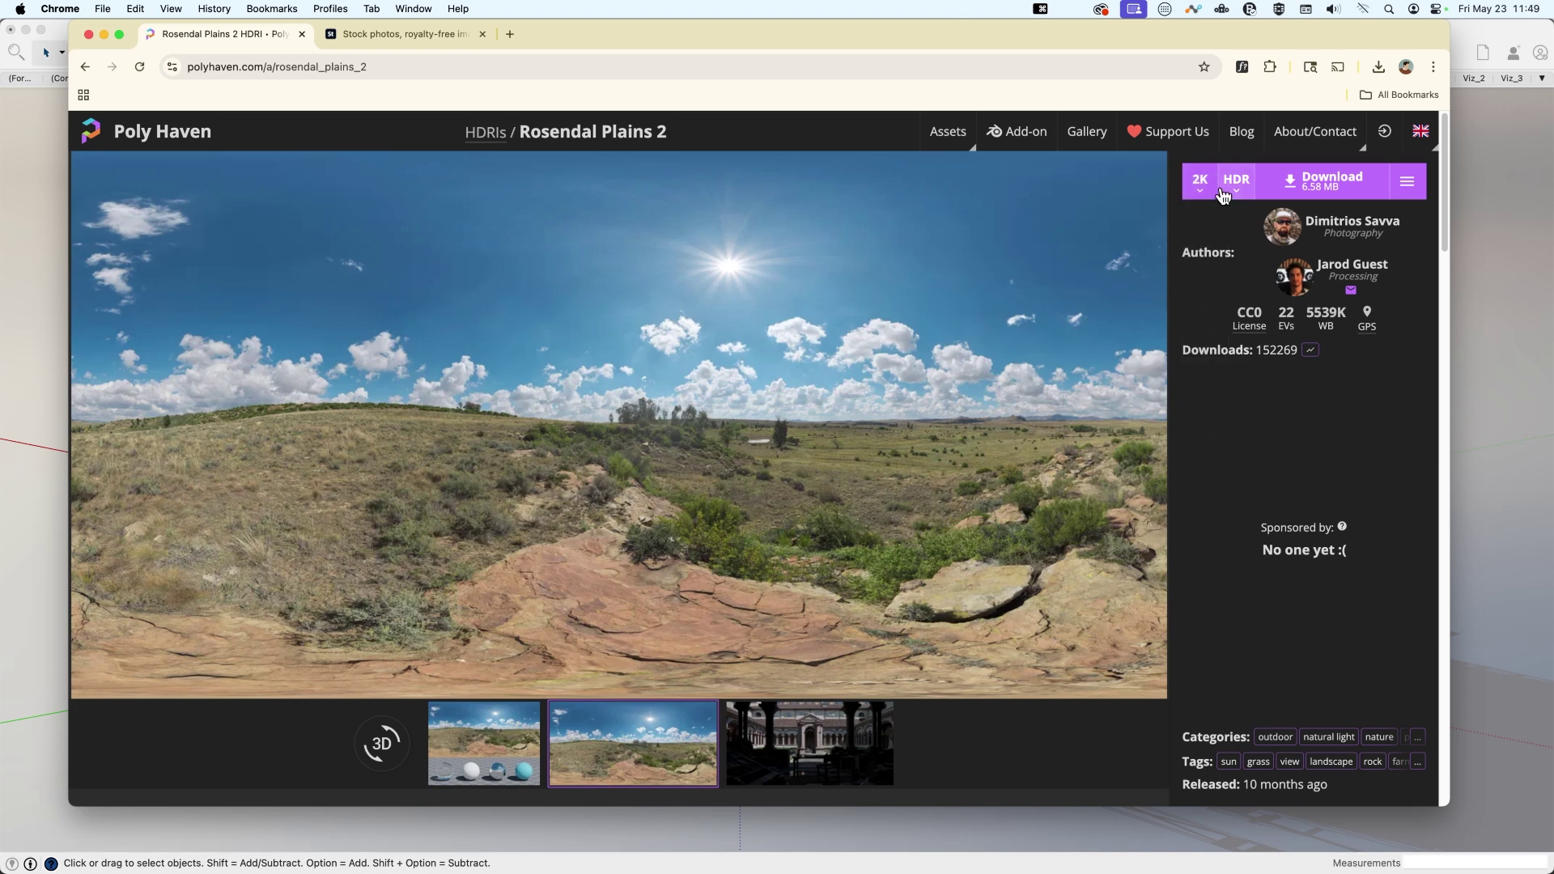
click(1223, 194)
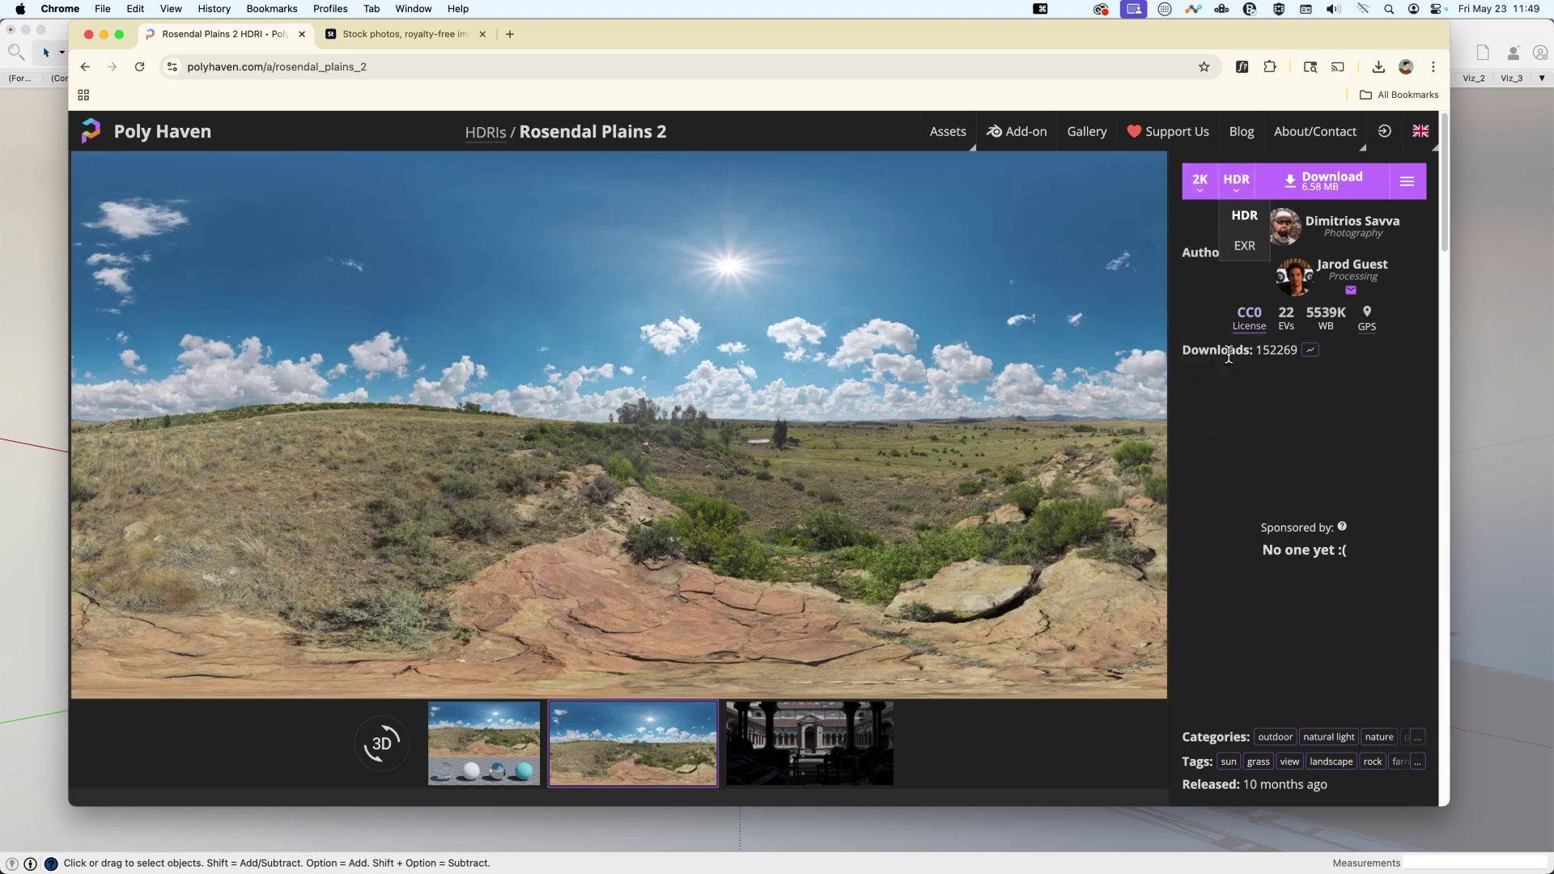
click(1214, 436)
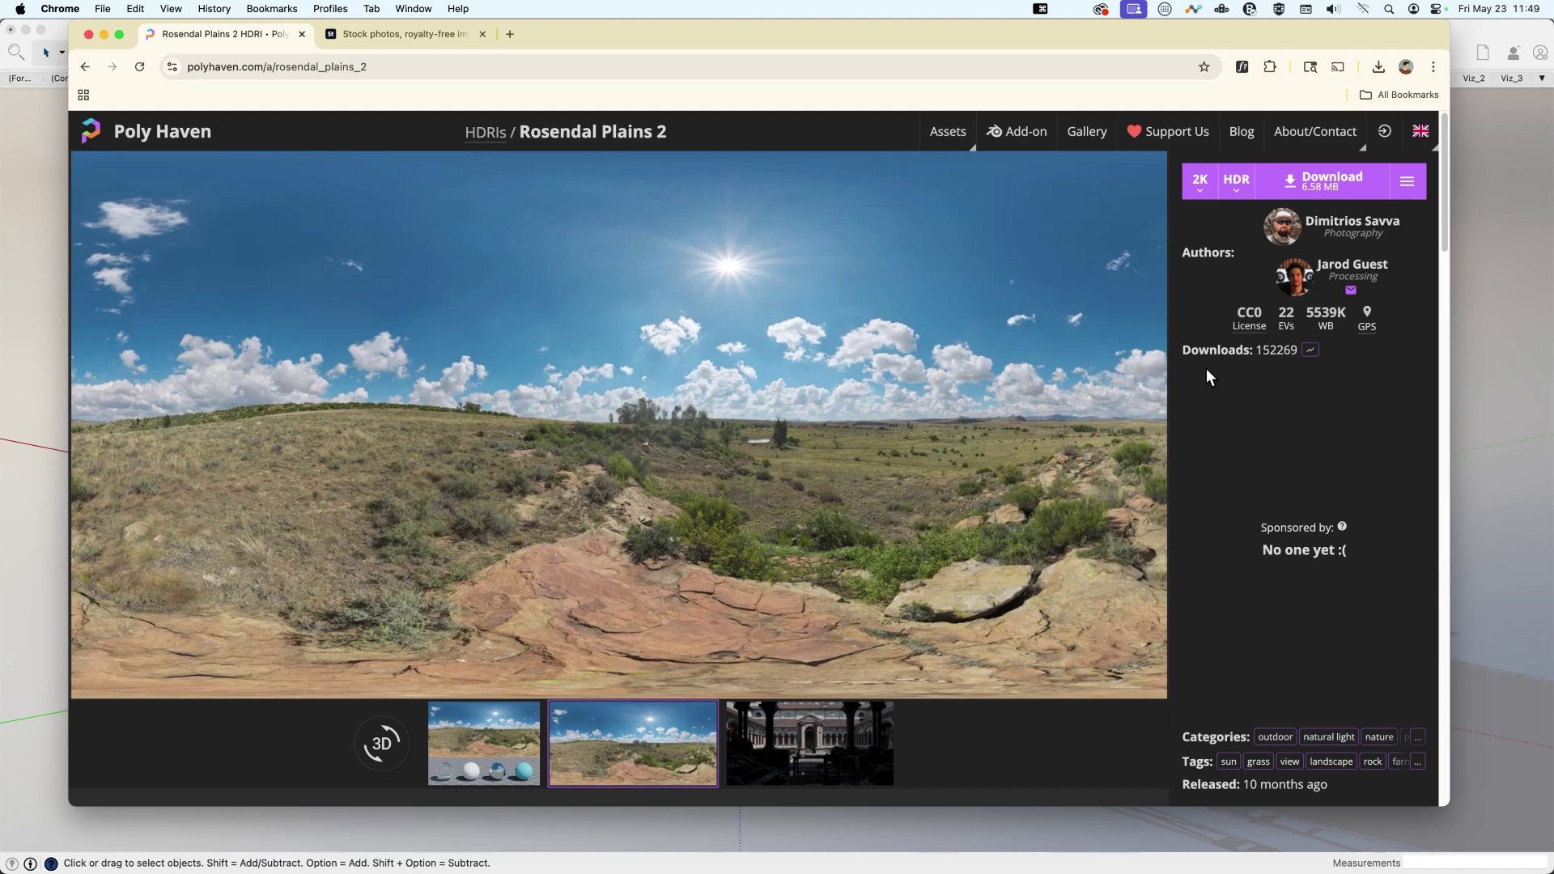
click(1294, 185)
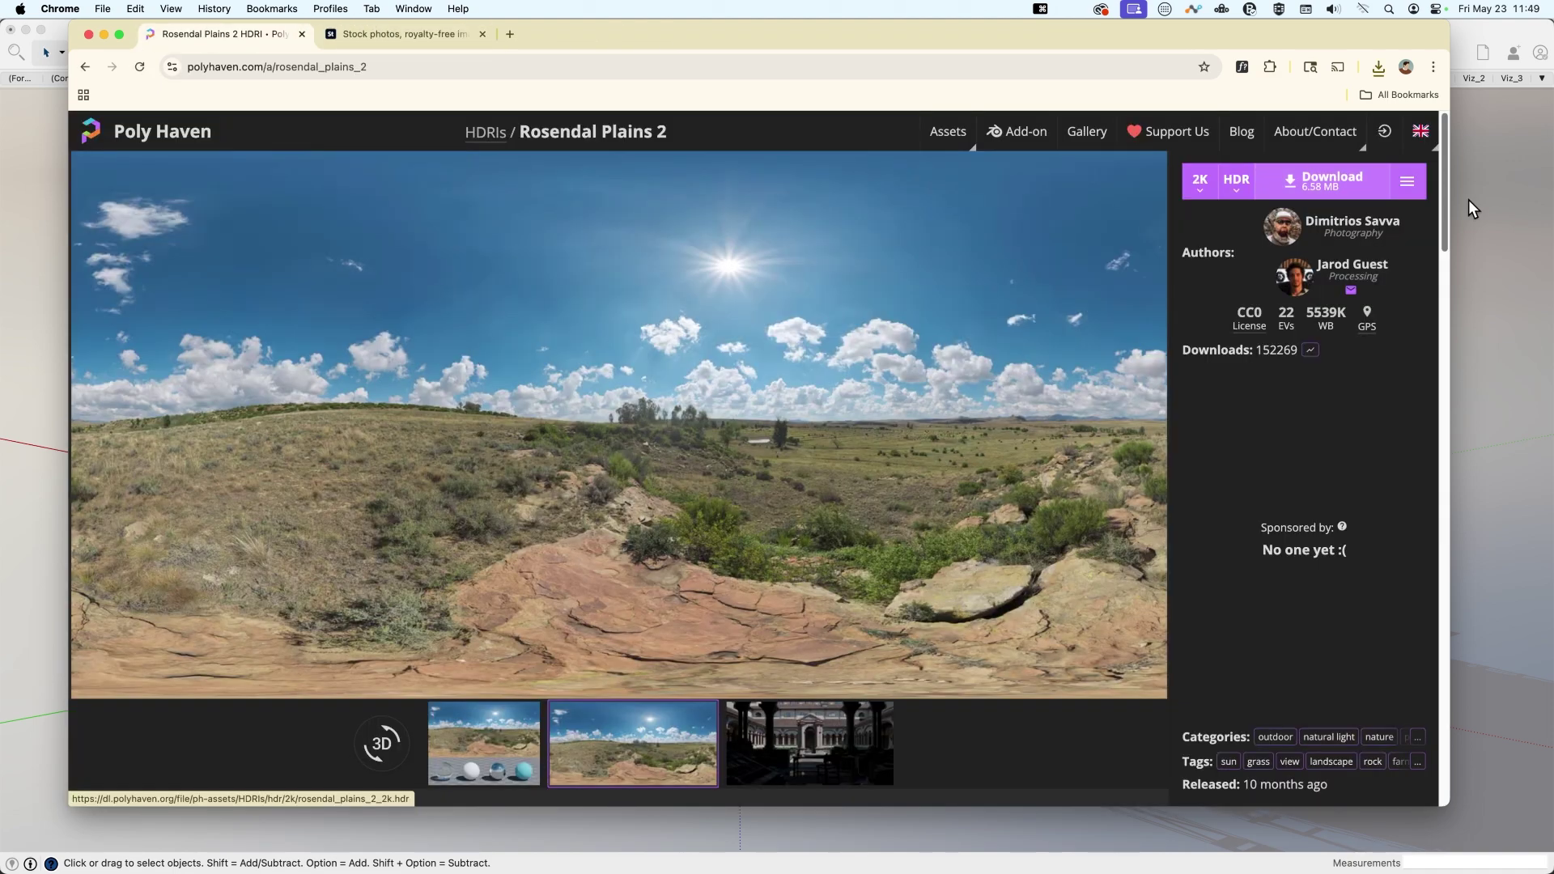
click(1491, 199)
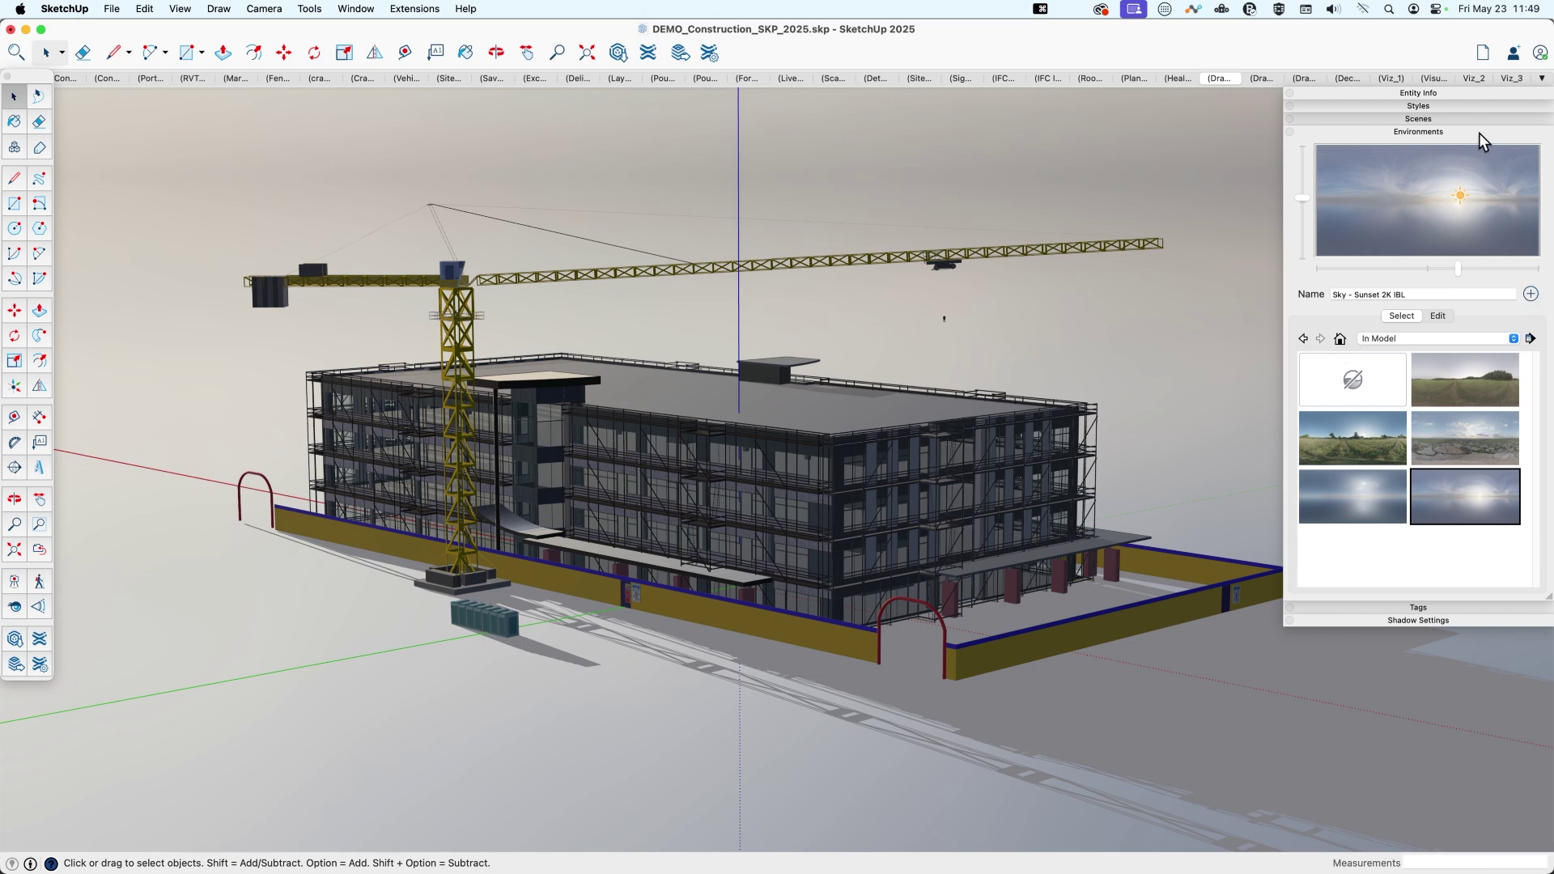
Float the Environments panel and create an environment from Desktop's rosendal_plains_2_2k.hdr.
drag(1464, 131, 822, 183)
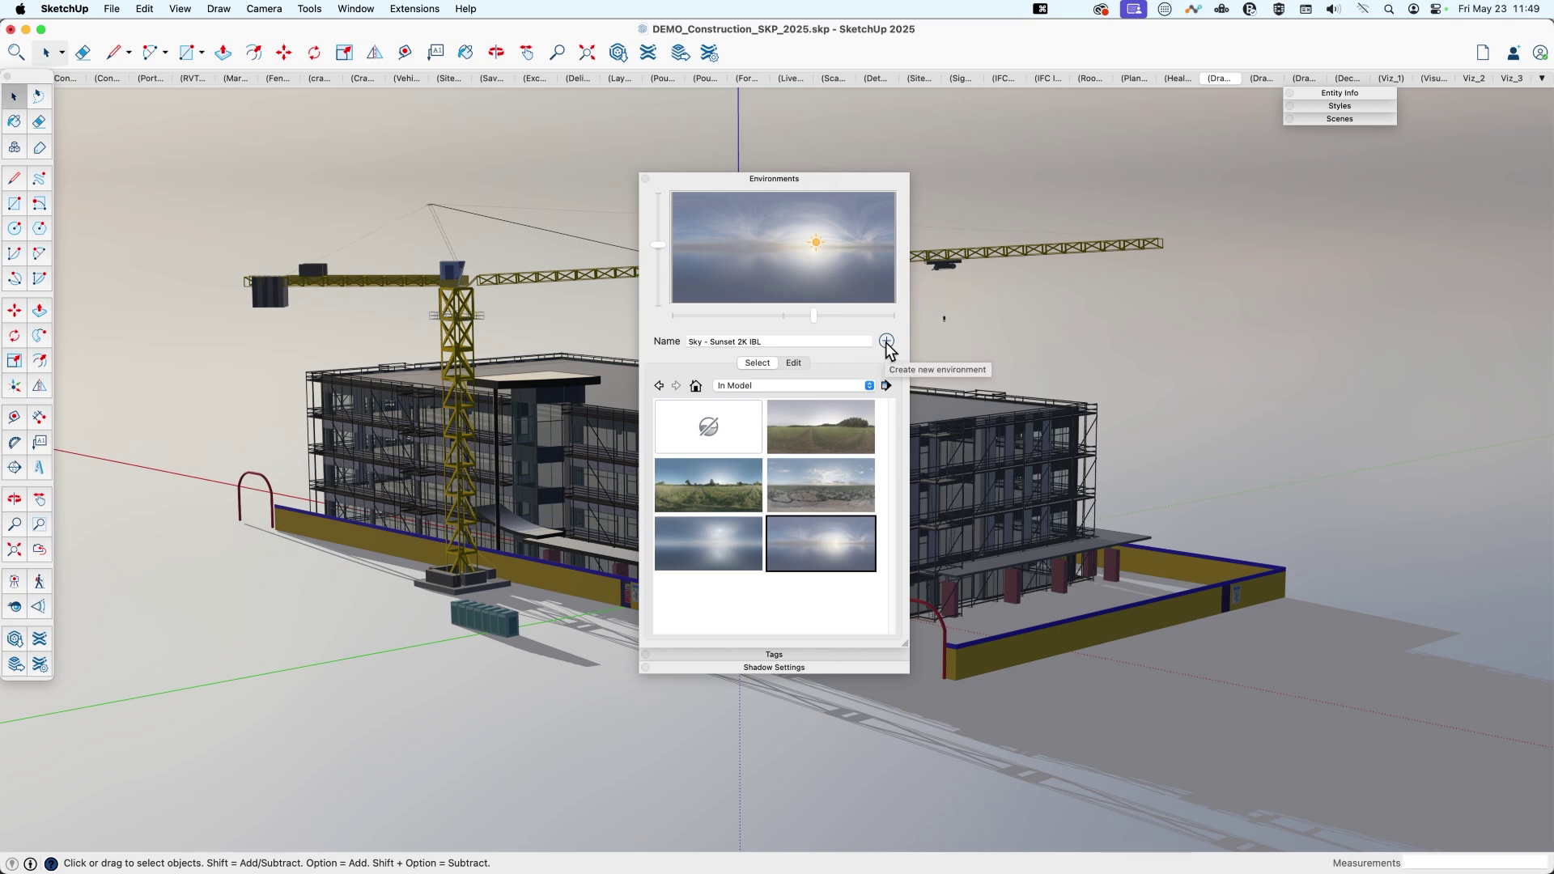
click(886, 341)
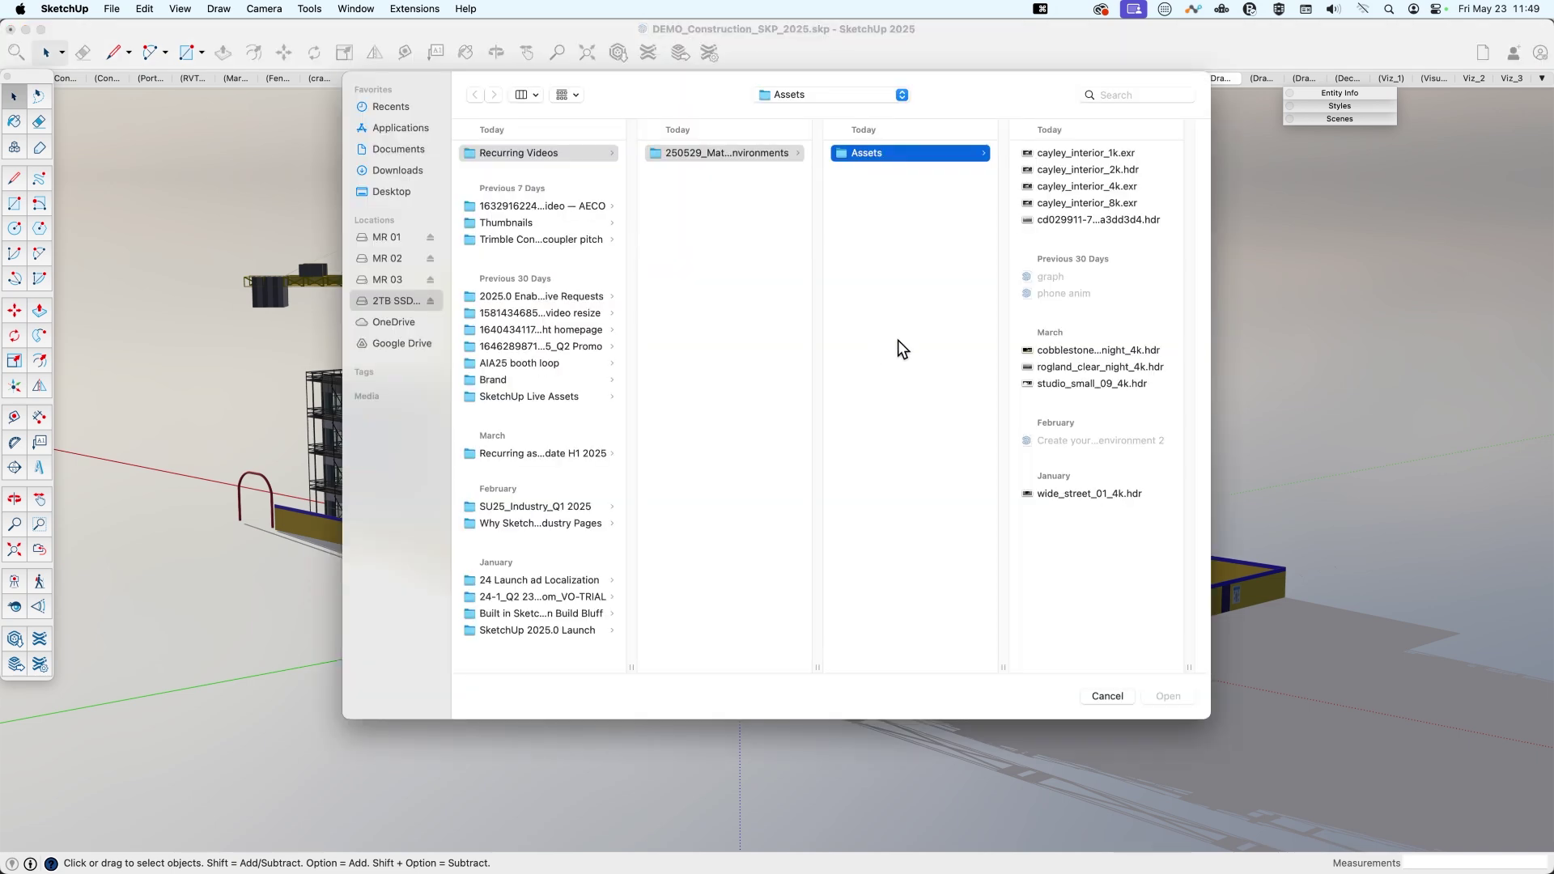
click(395, 195)
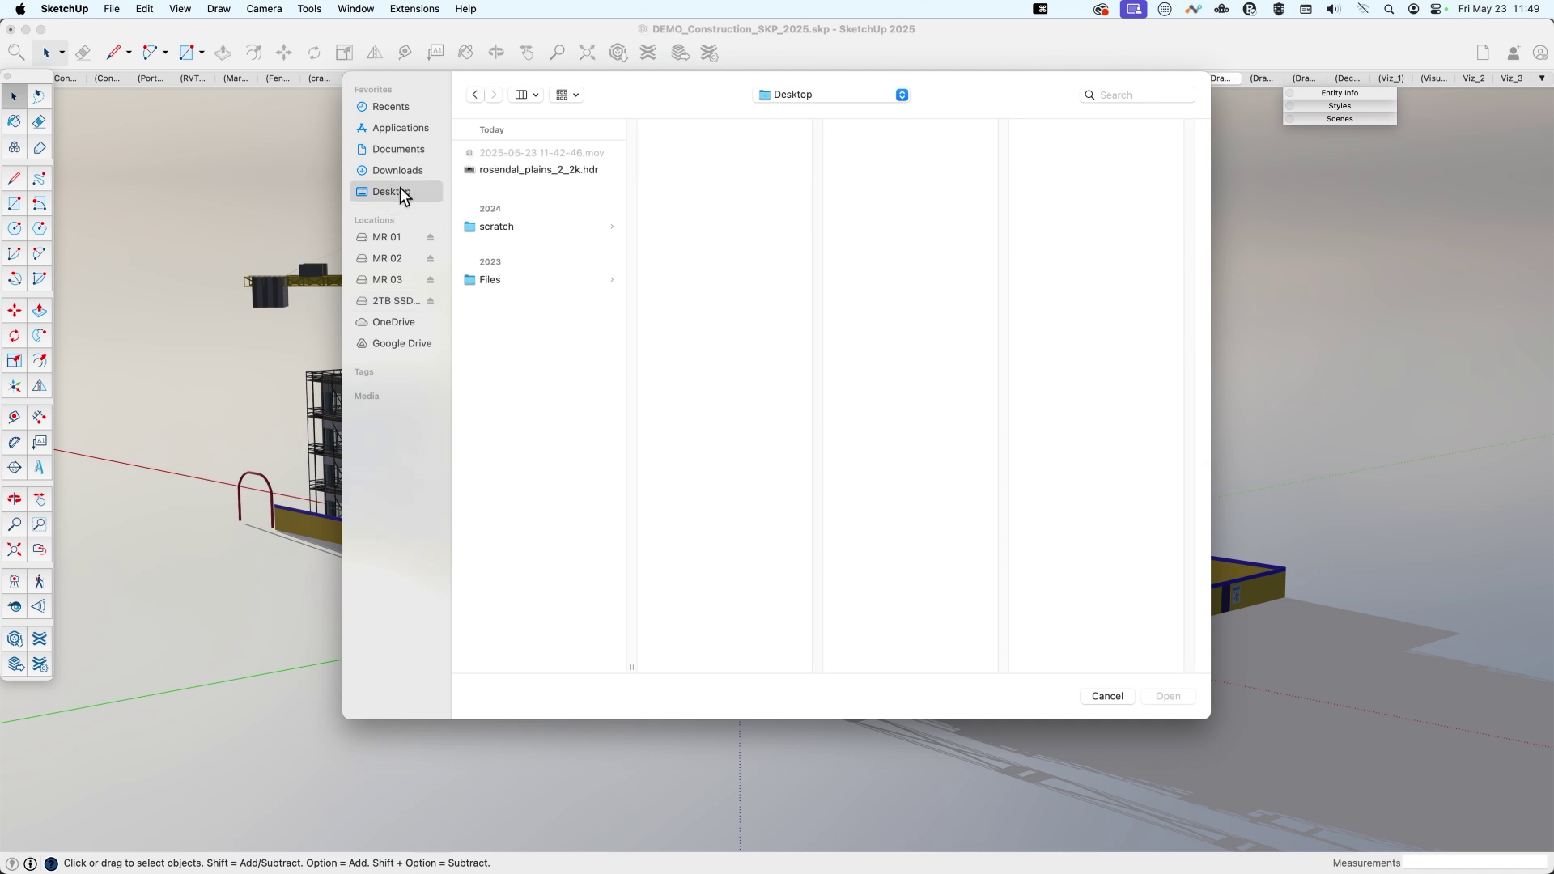
click(518, 169)
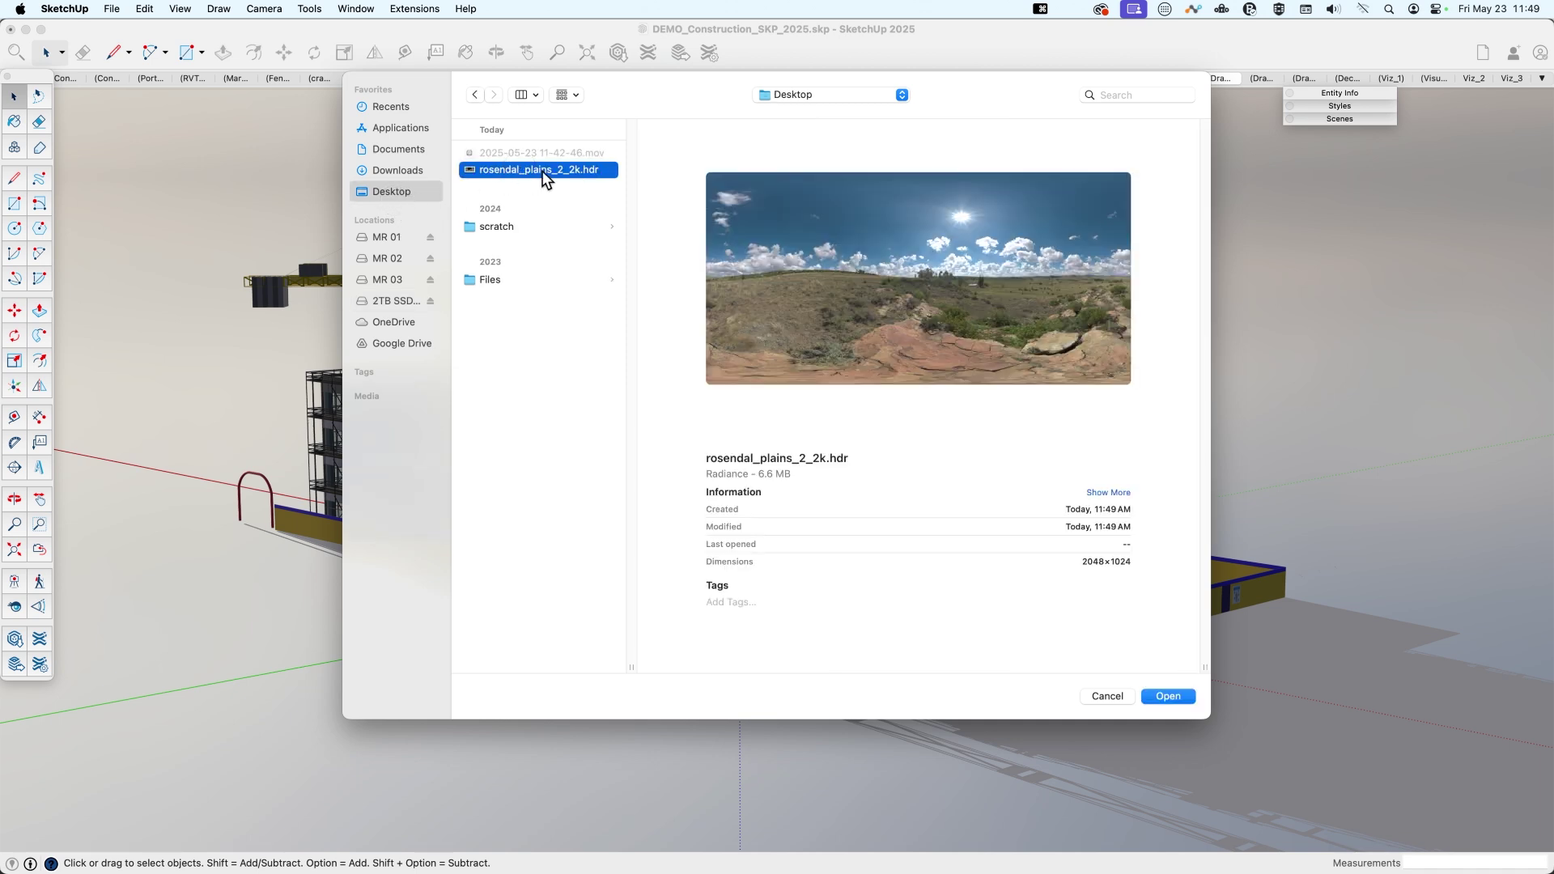
click(1168, 696)
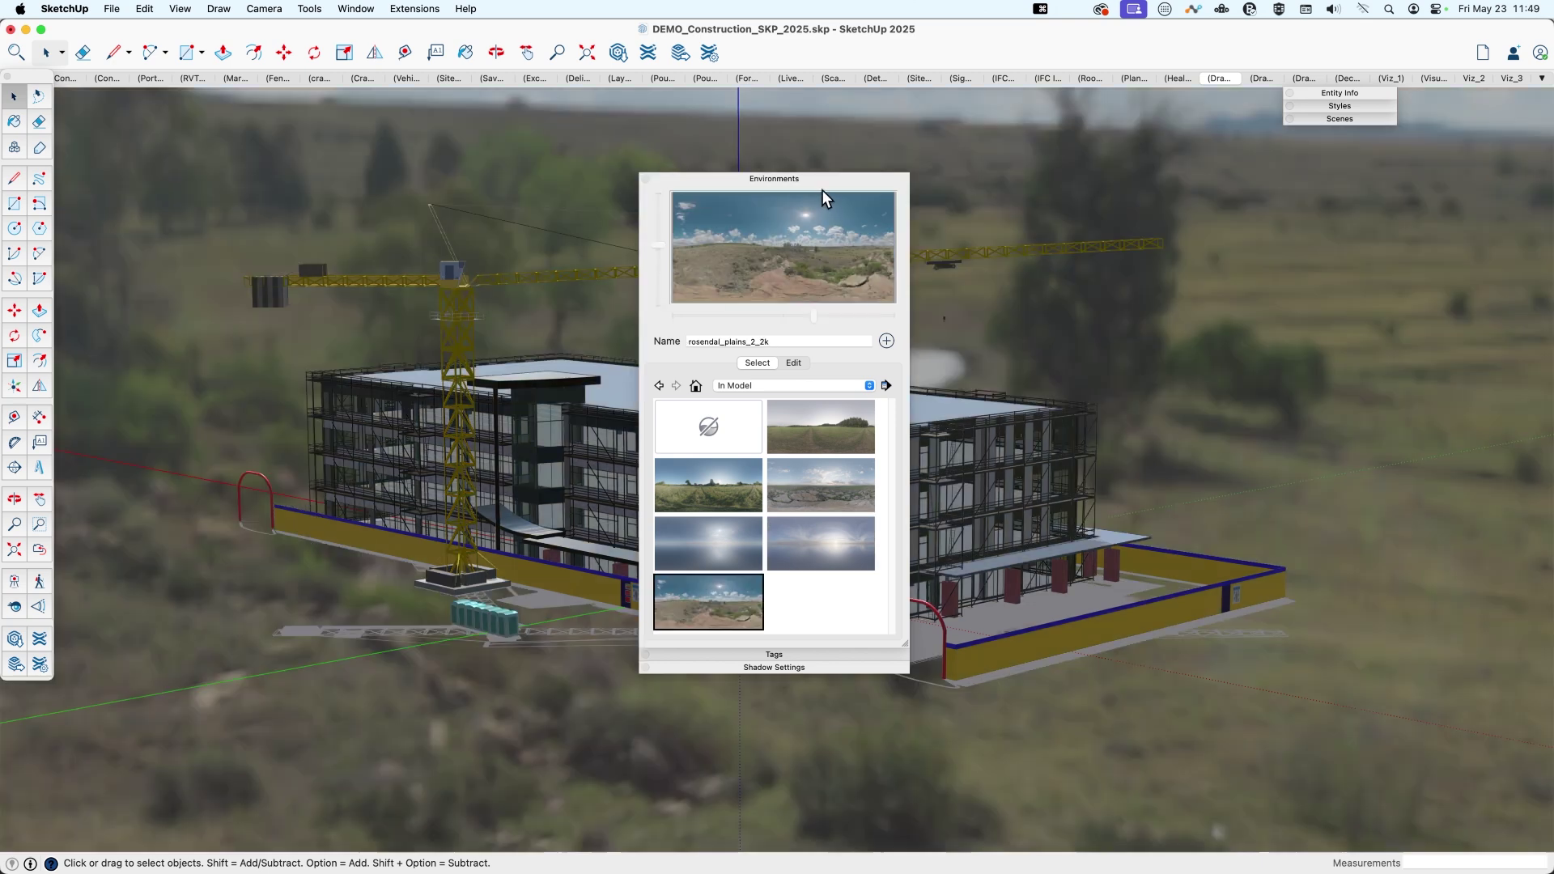
Dock the Environments panel in the tray and orbit the construction site amid the grassy plains.
drag(830, 180, 1424, 133)
middle_drag(858, 565, 855, 613)
key(space)
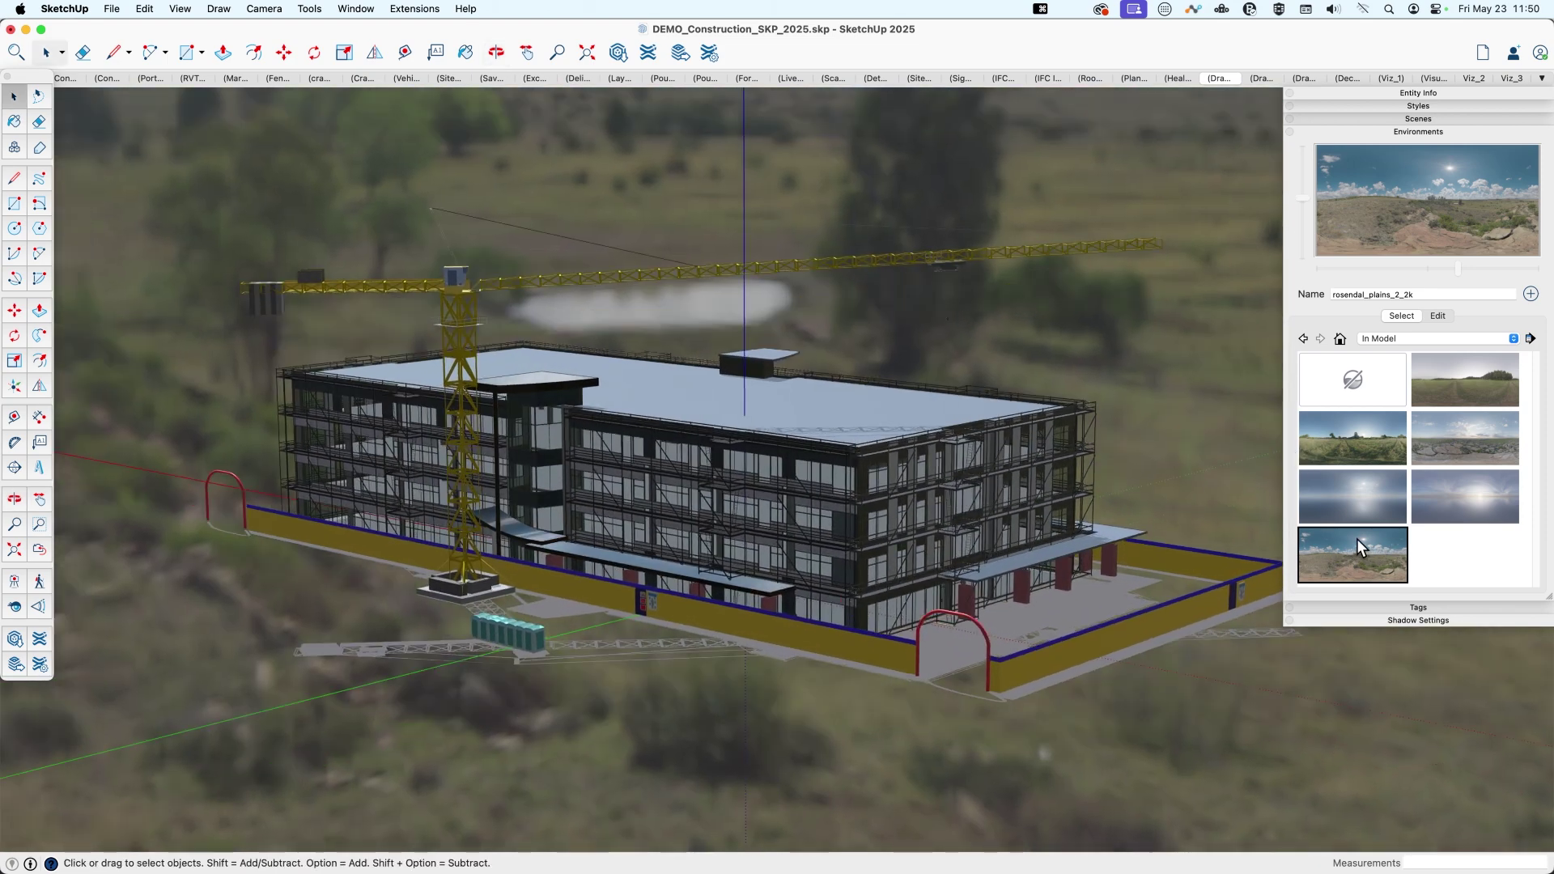
Turn on Set Sun Location for rosendal_plains_2_2k and drag its sun higher to shift shadows.
click(1437, 318)
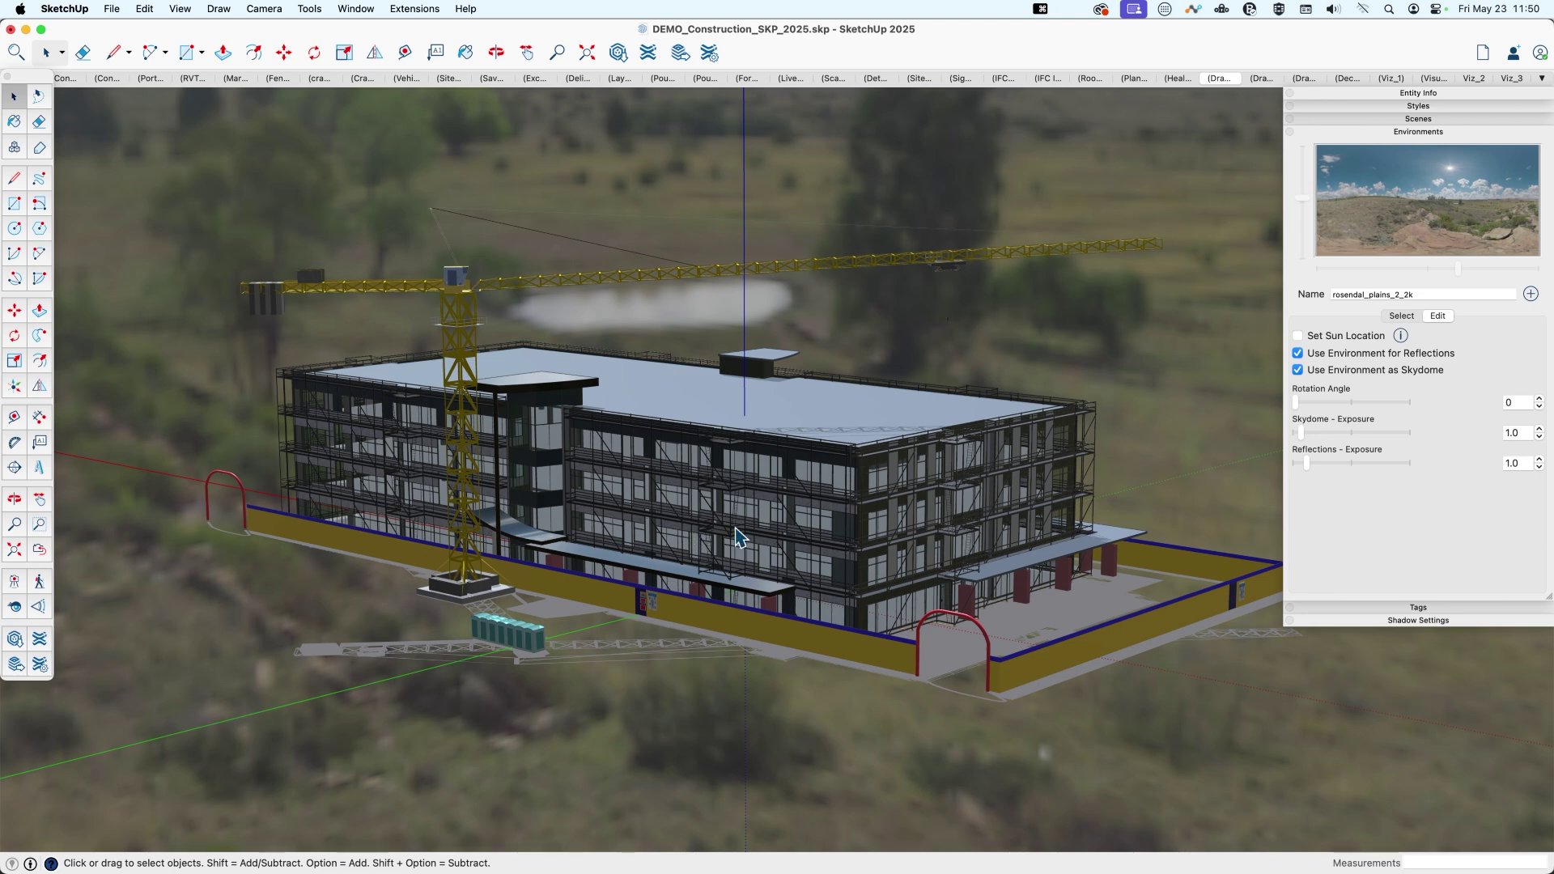
click(1298, 336)
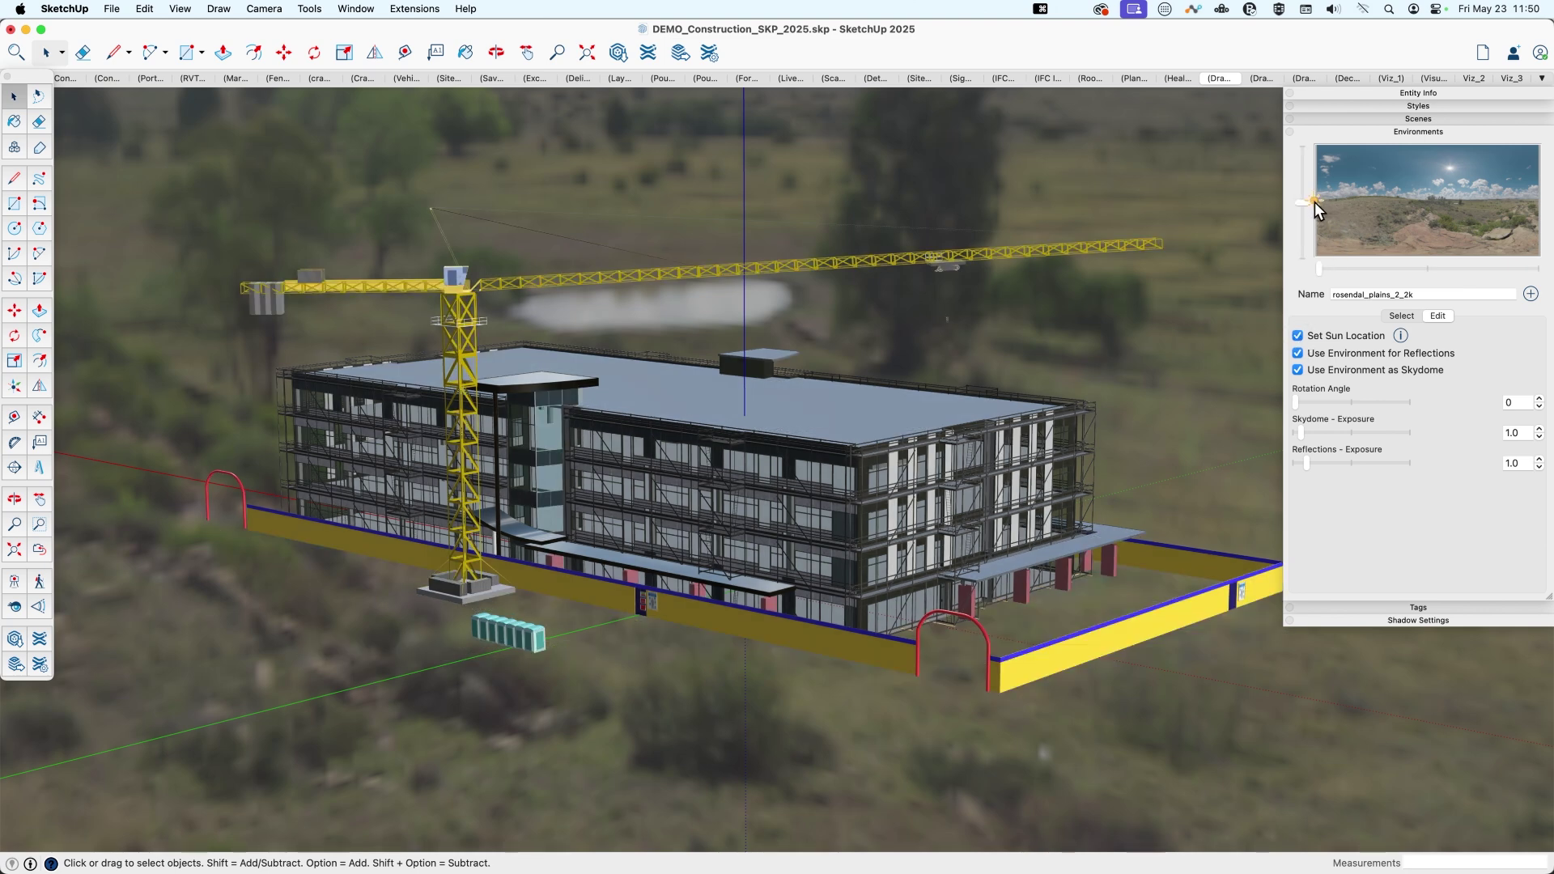
mouse_move(1314, 201)
mouse_down()
mouse_move(1369, 206)
mouse_move(1342, 192)
mouse_move(1455, 182)
mouse_move(1450, 169)
mouse_up()
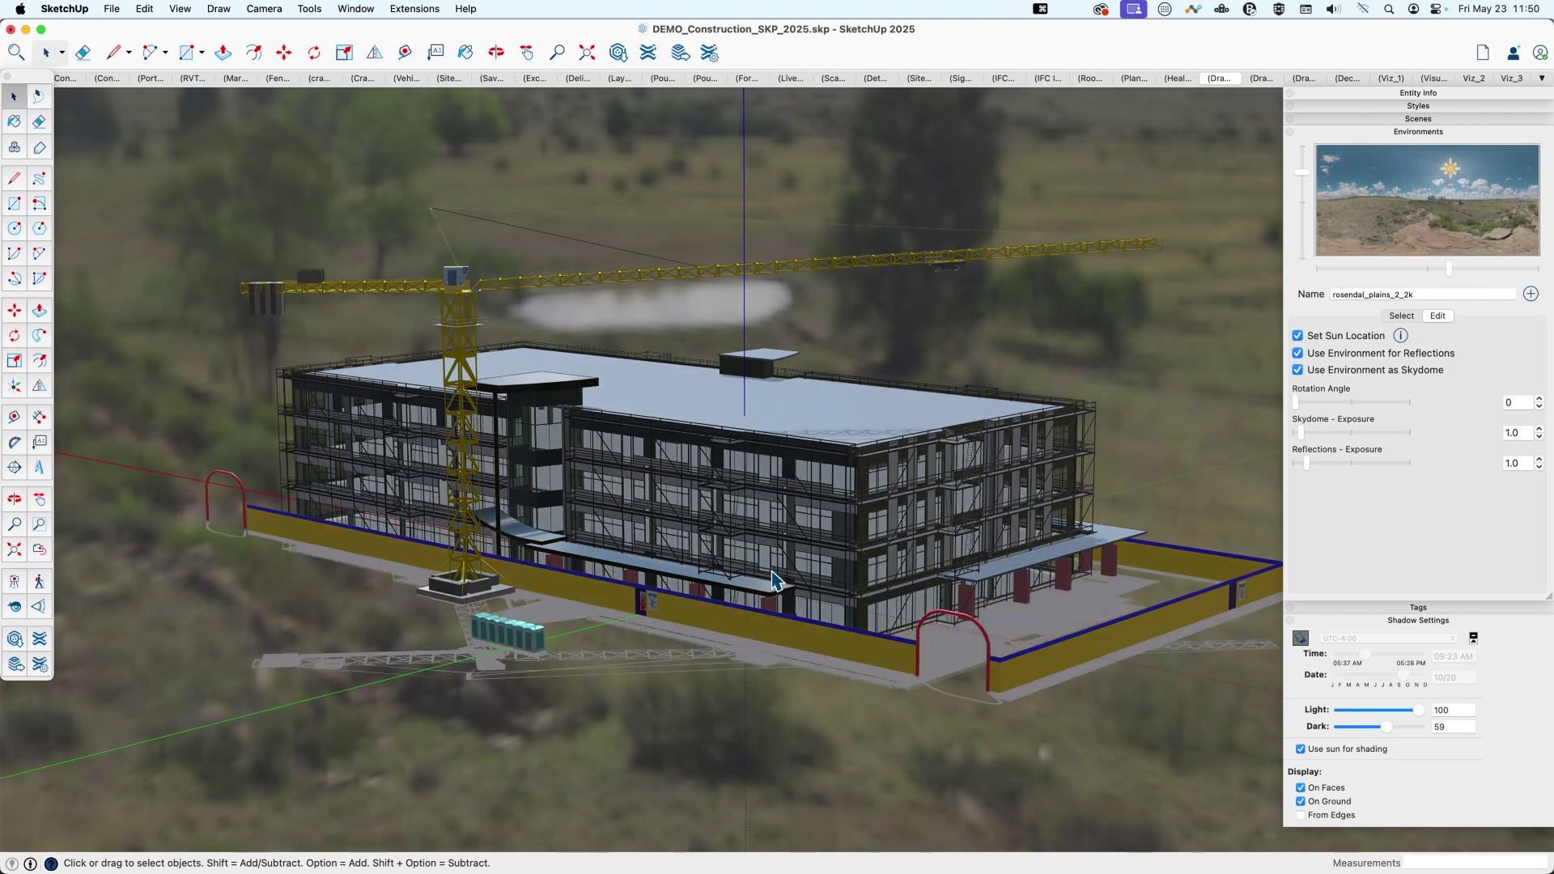
Orbit to a high oblique view of building and crane, then raise skydome exposure to 9.5.
middle_drag(848, 537, 793, 599)
drag(501, 576, 971, 574)
key(space)
middle_drag(971, 575, 1060, 607)
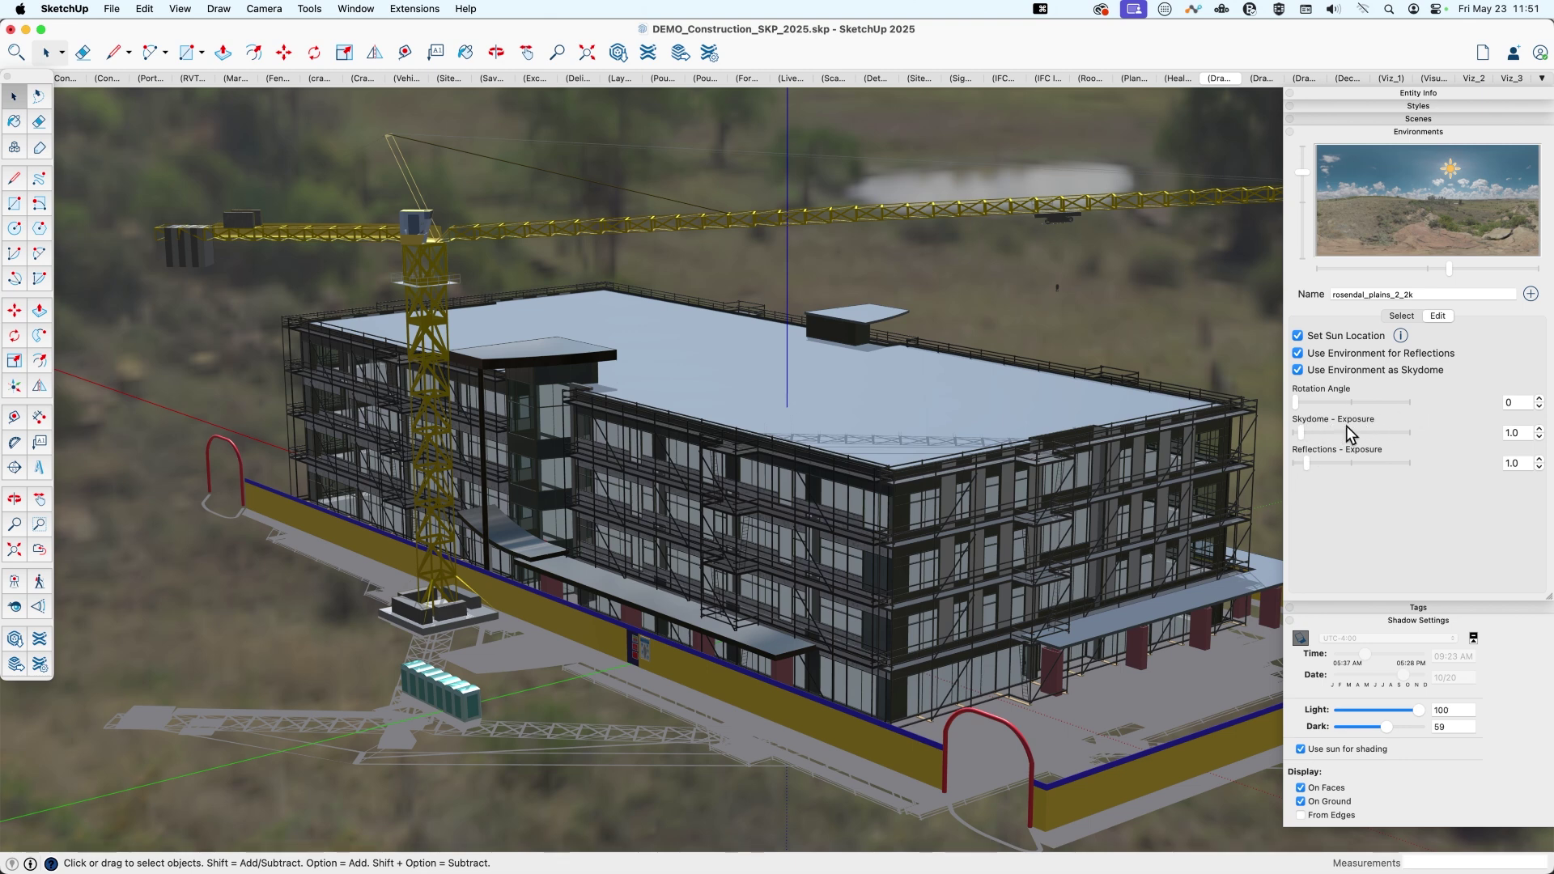
drag(1301, 432, 1350, 433)
middle_drag(882, 497, 909, 444)
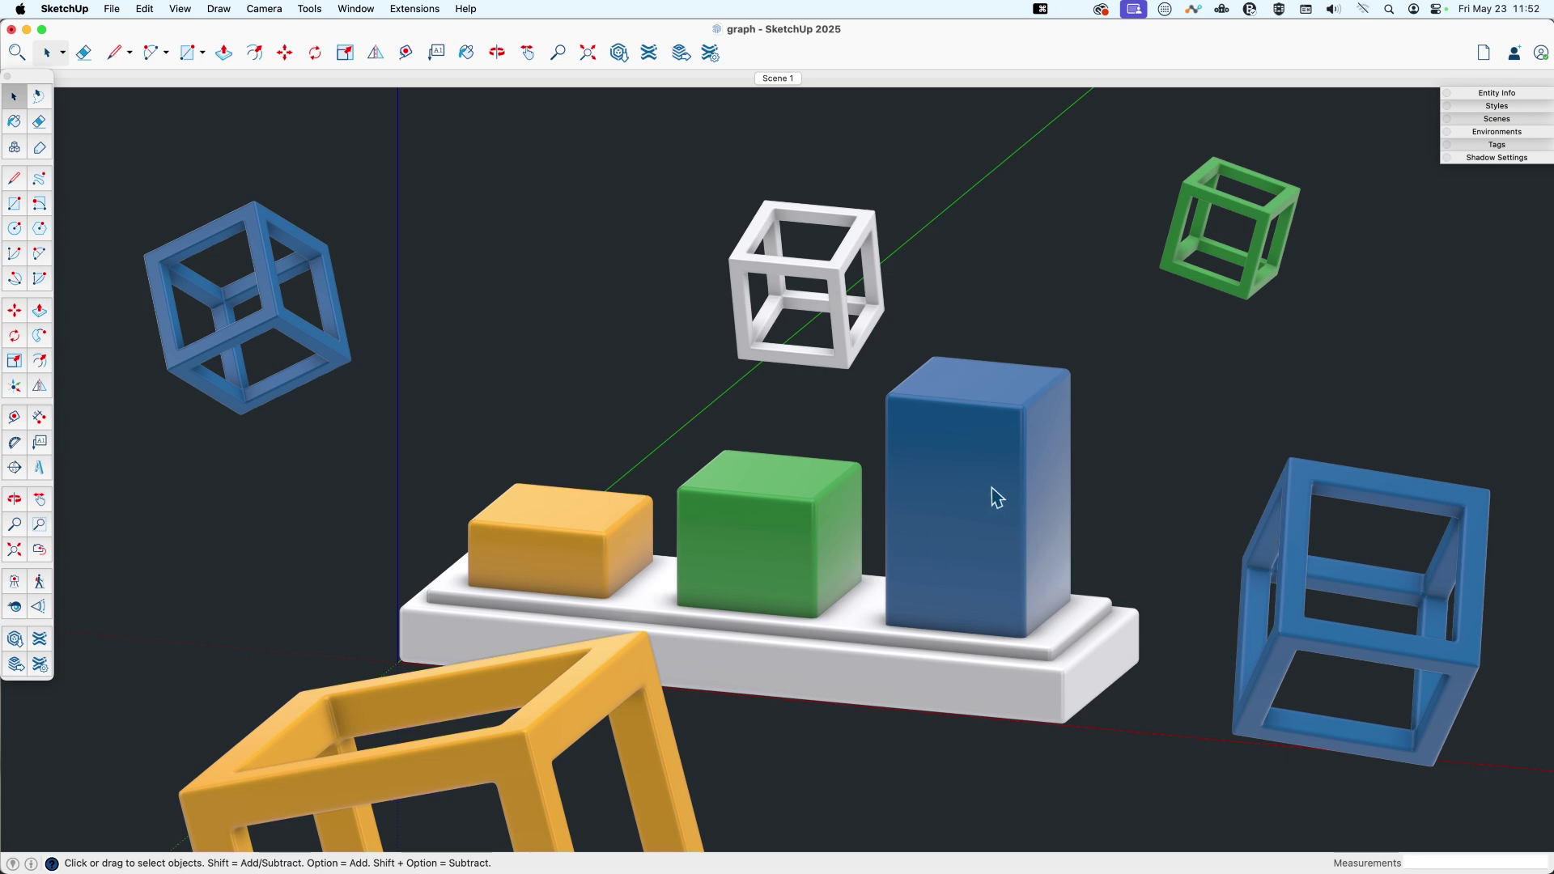
key(o)
drag(923, 544, 919, 565)
key(space)
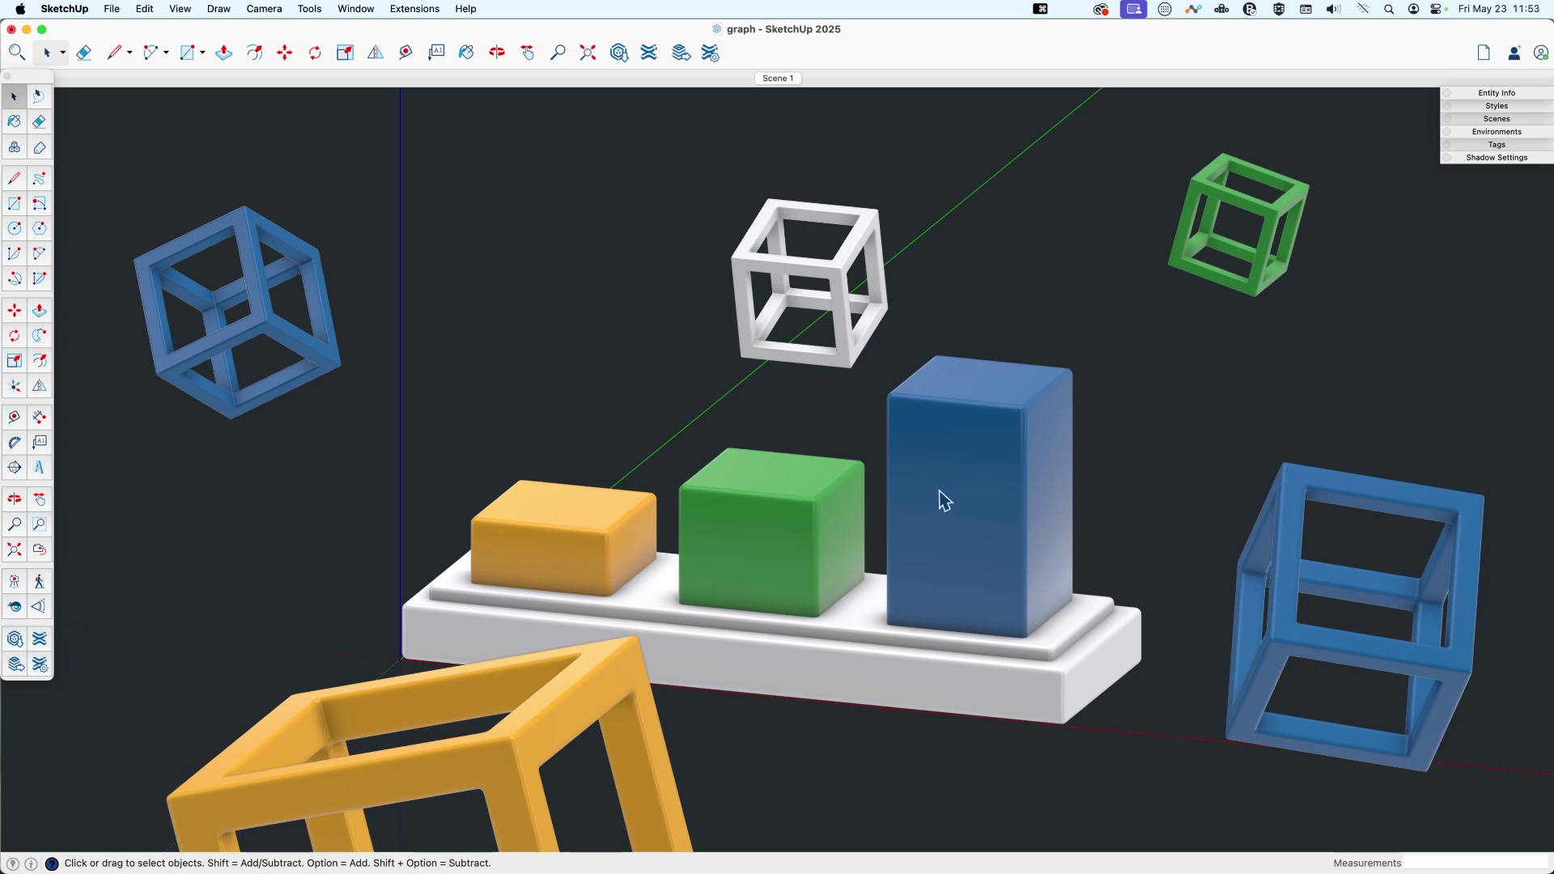
click(1497, 131)
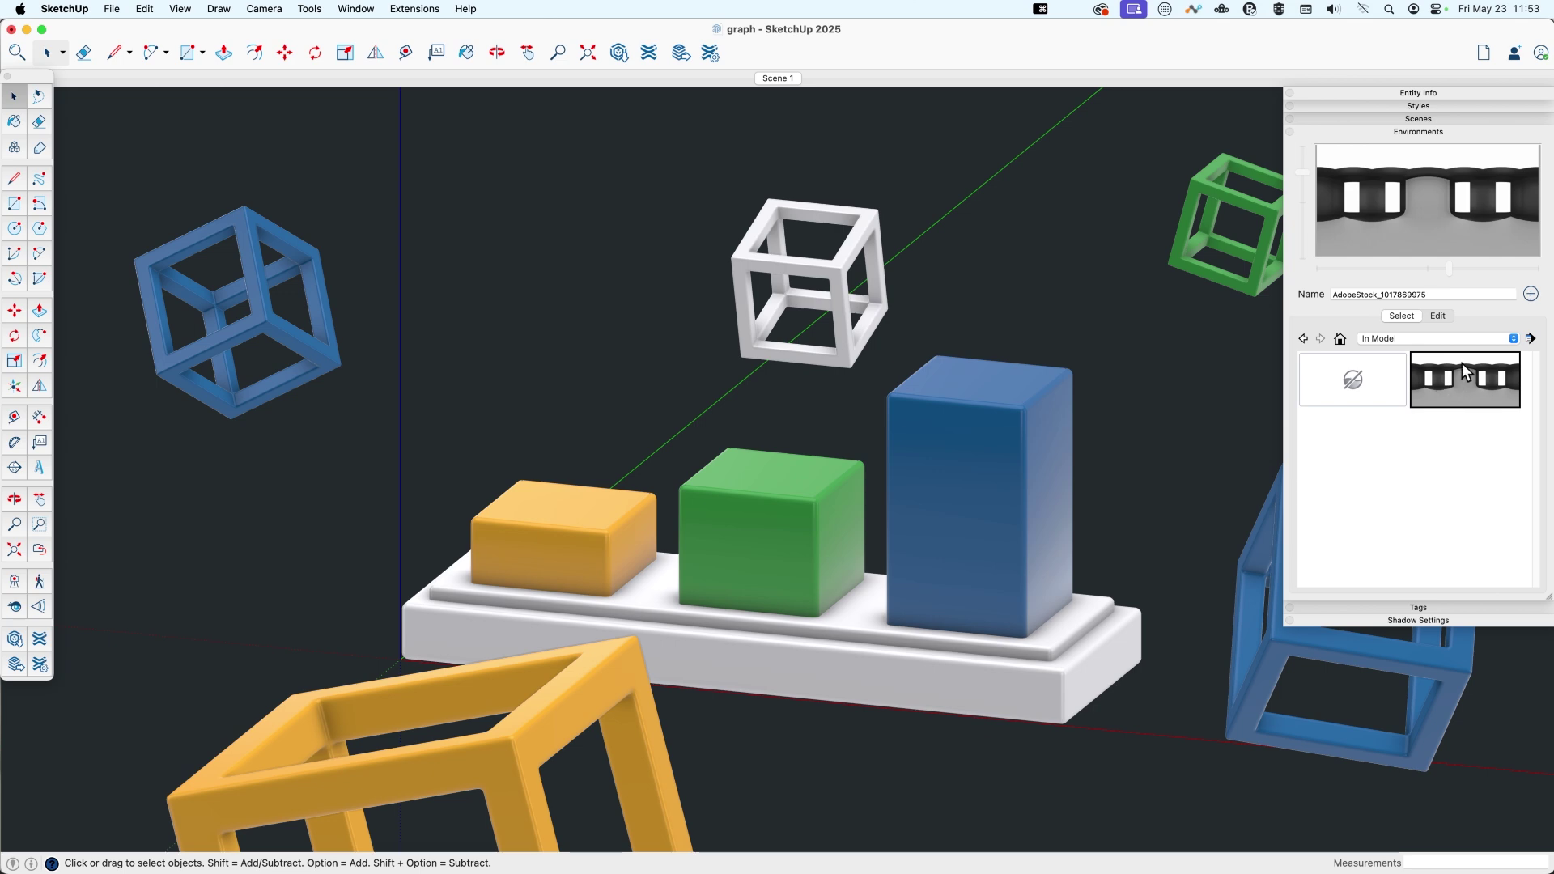
Delete the Adobe Stock environment and apply Empty Field 2K IBL from the library.
key(Delete)
click(821, 335)
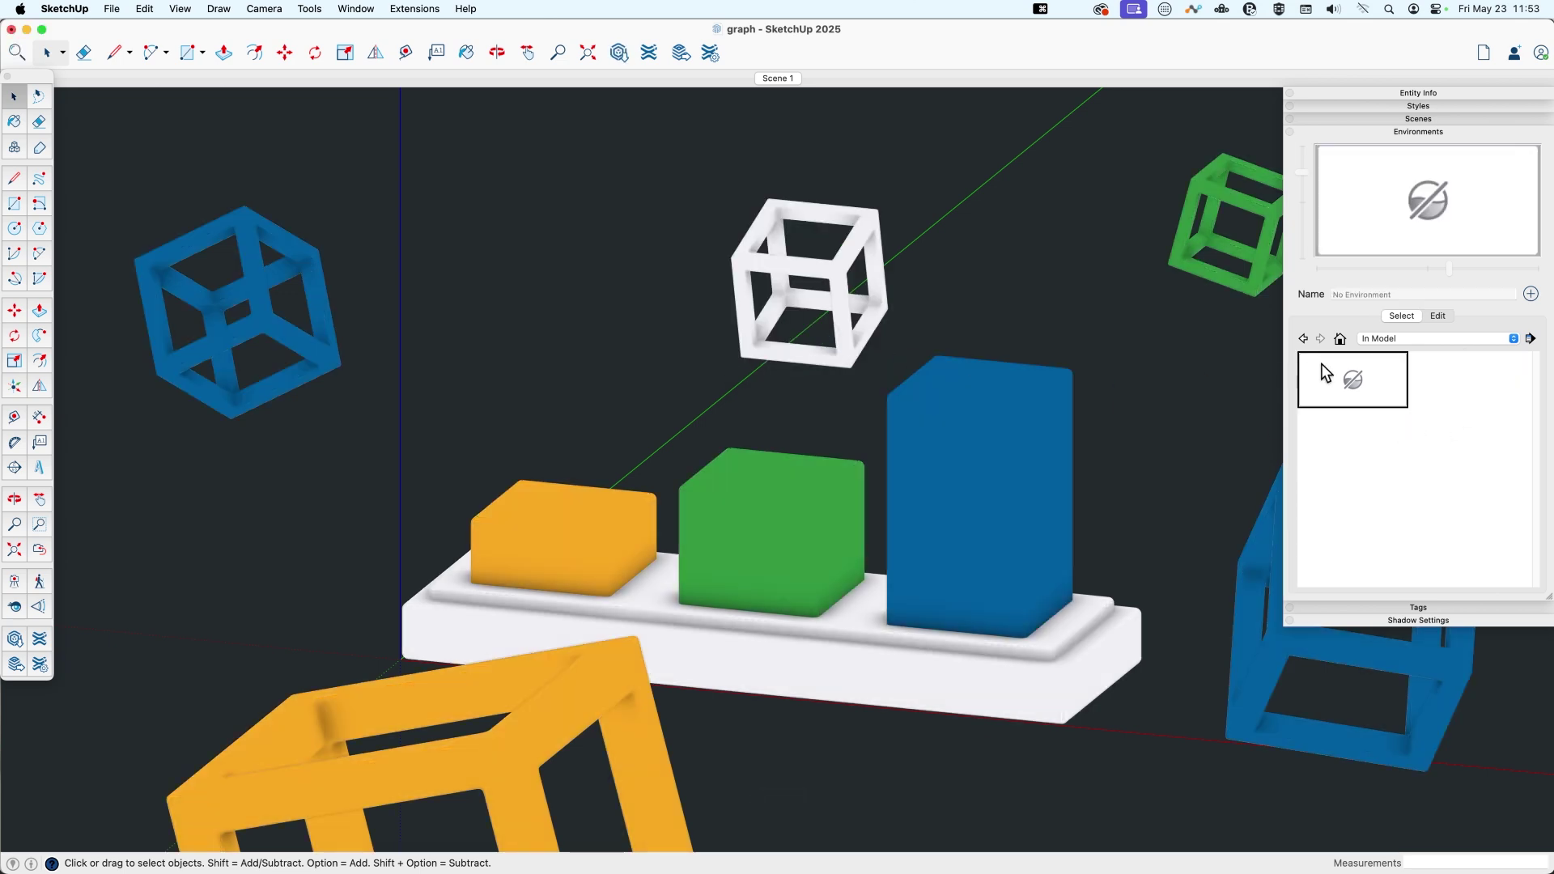
click(1432, 339)
click(1424, 351)
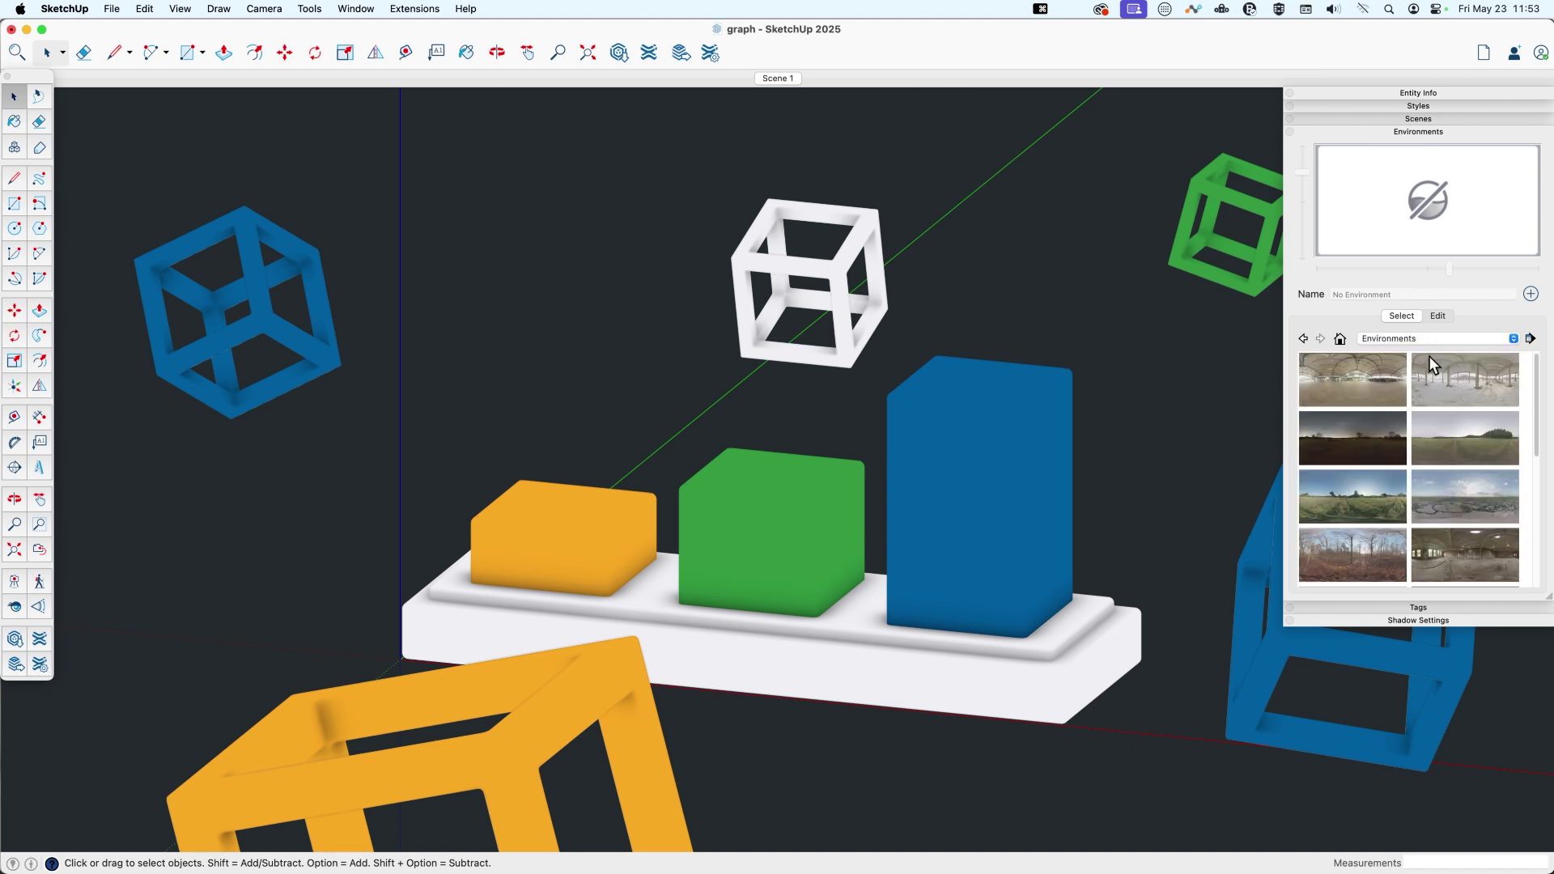
click(1470, 435)
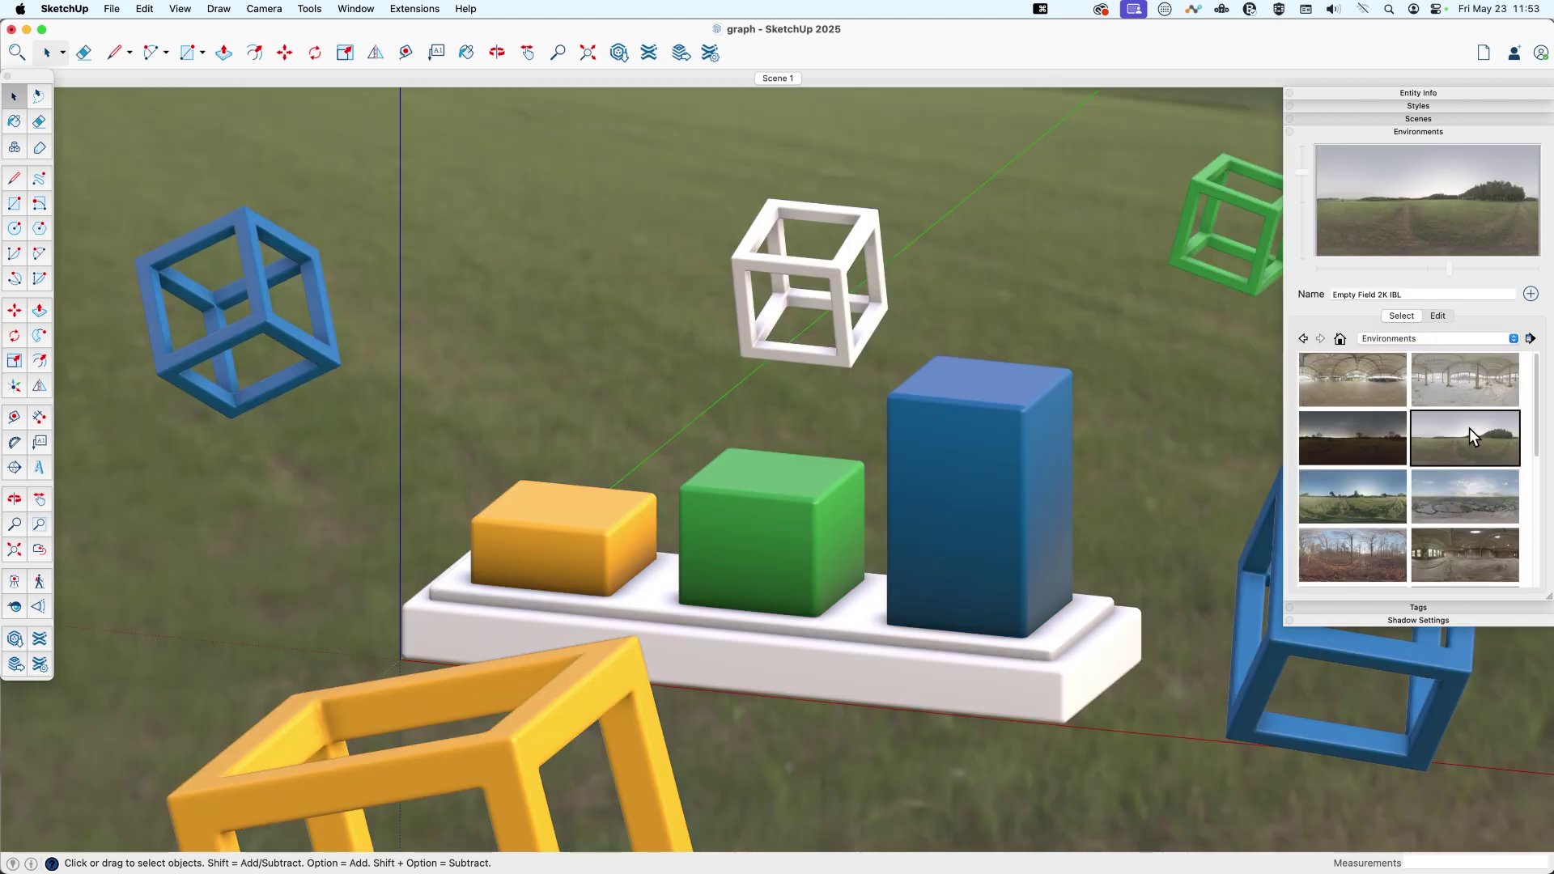
Try Highlands, then apply Farm 2K IBL with Use Environment as Skydome unchecked.
click(1437, 317)
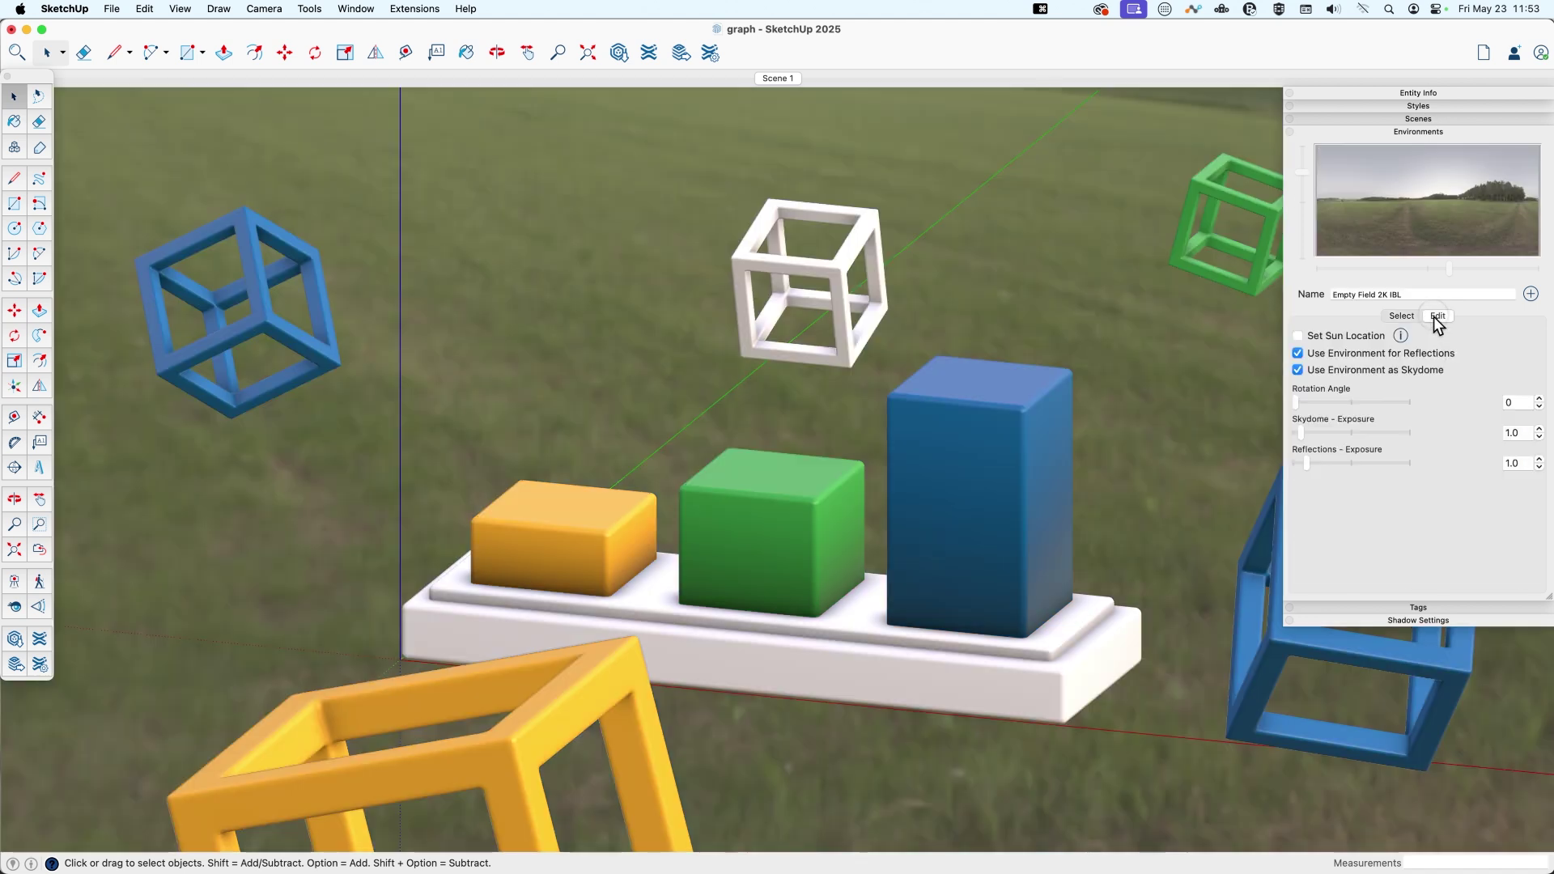
click(1298, 370)
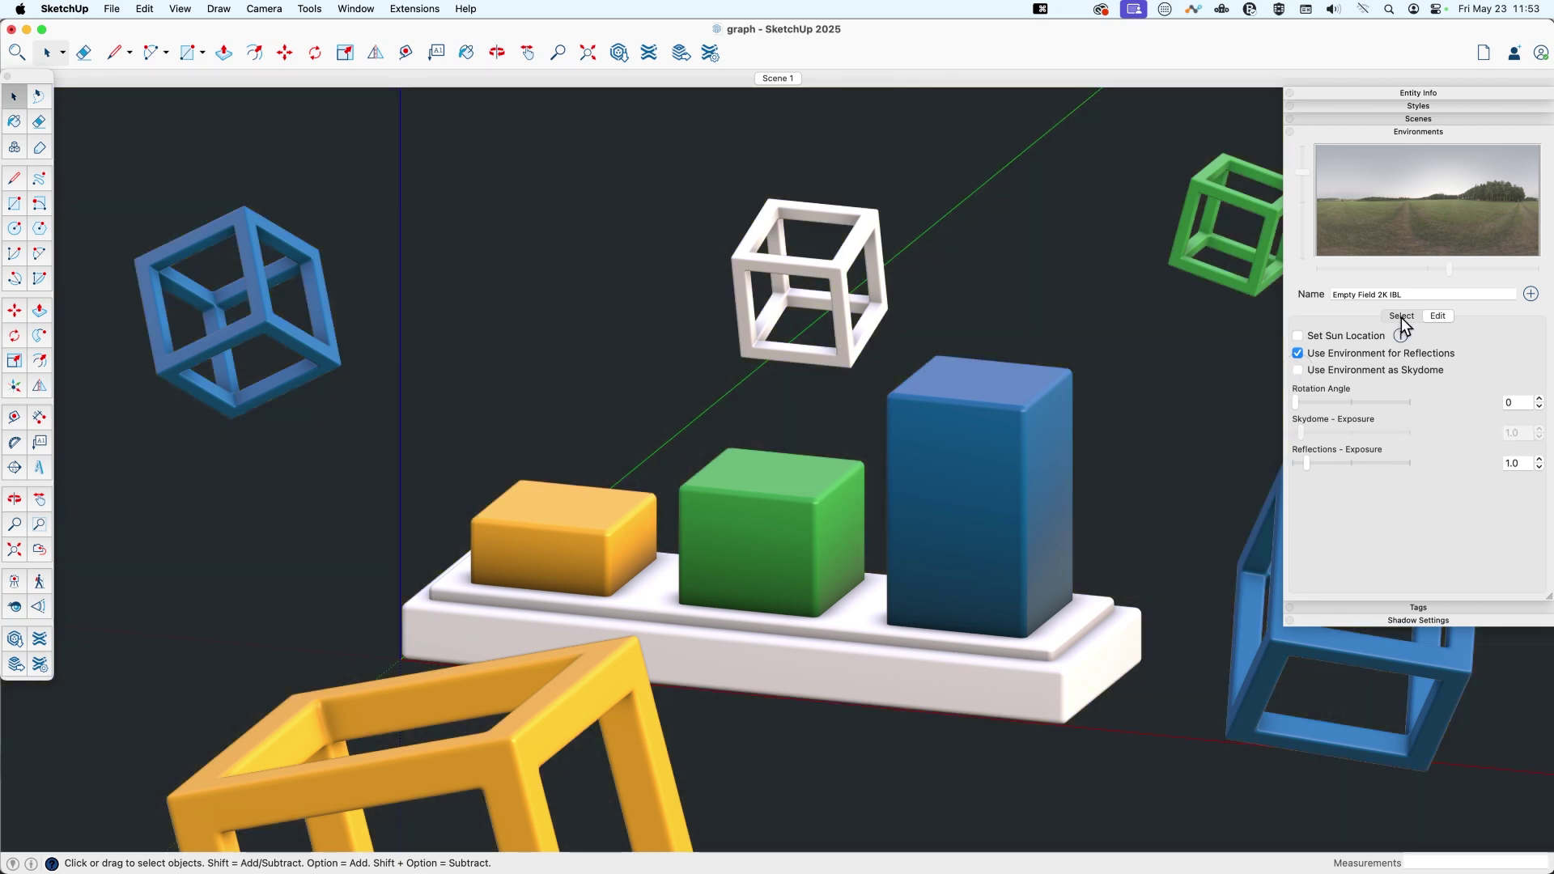
click(1402, 316)
click(1459, 500)
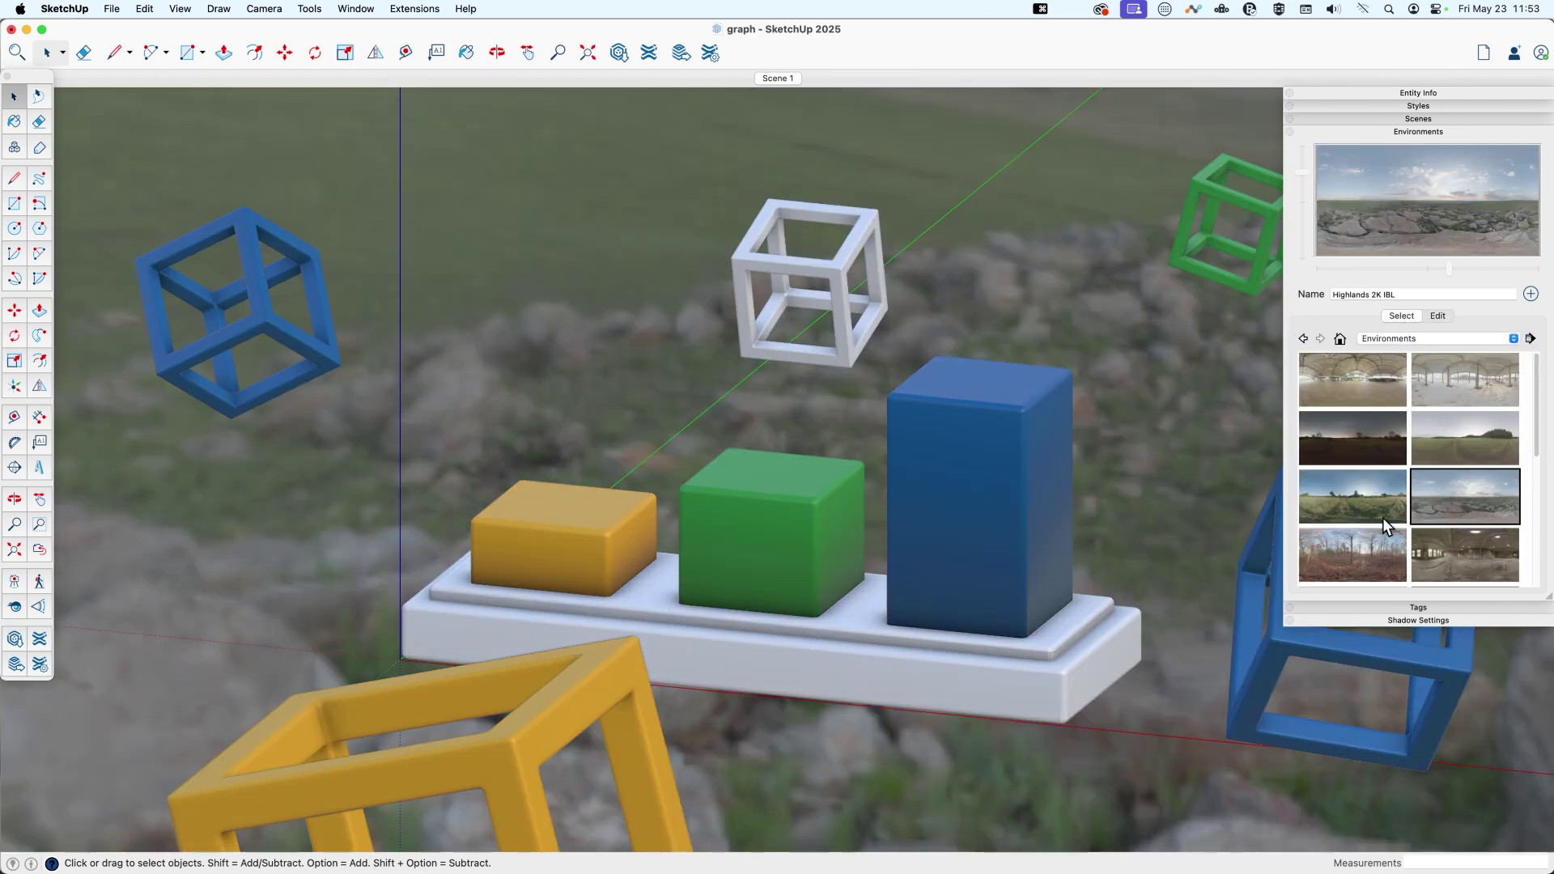
click(1374, 502)
click(1439, 316)
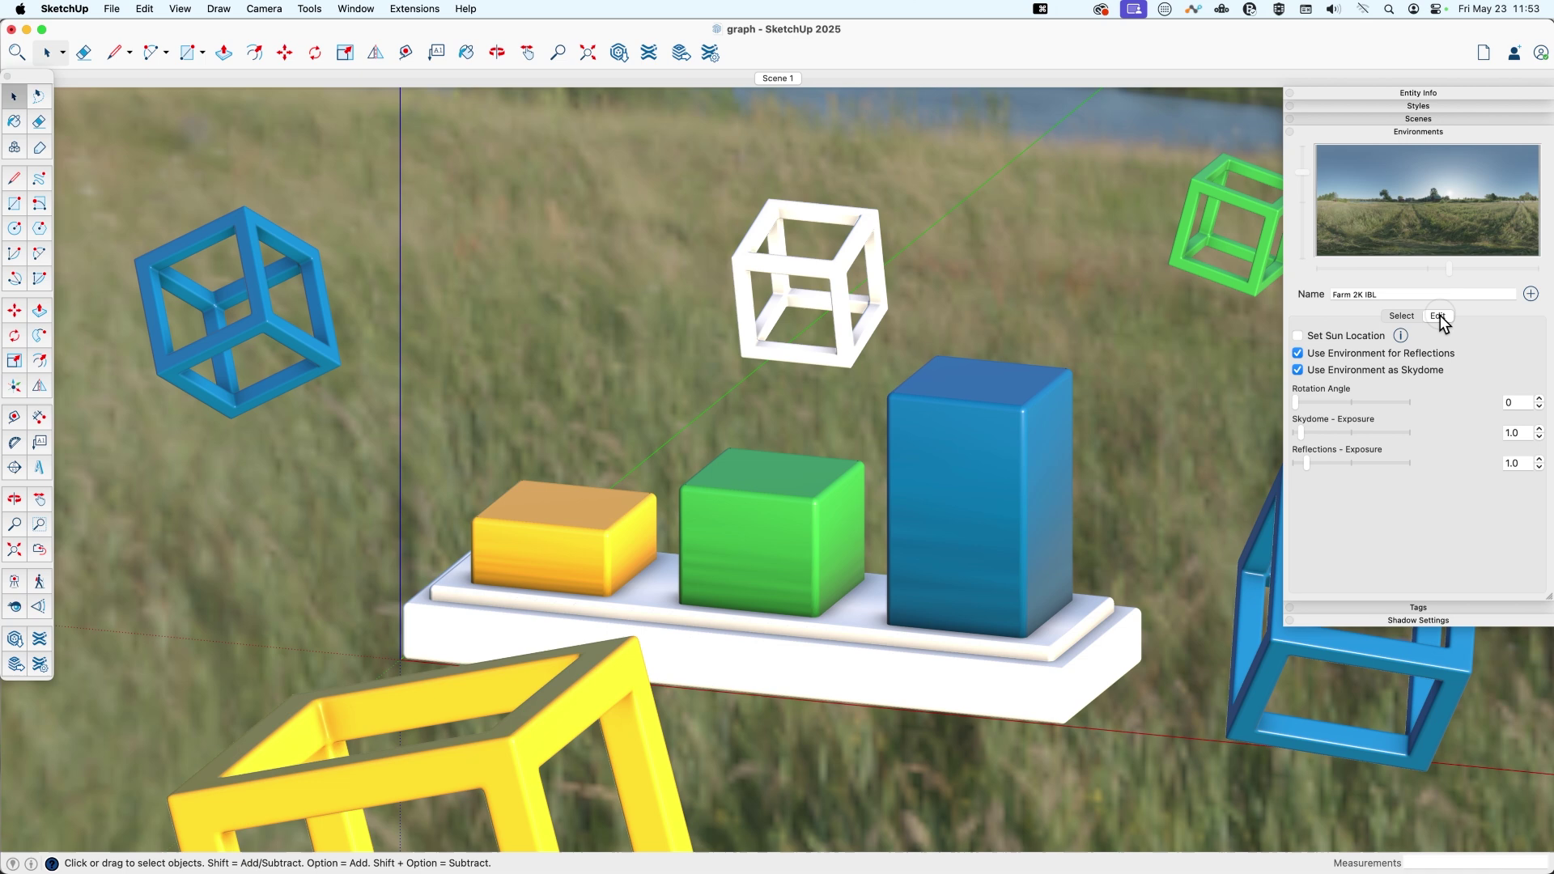
click(1298, 370)
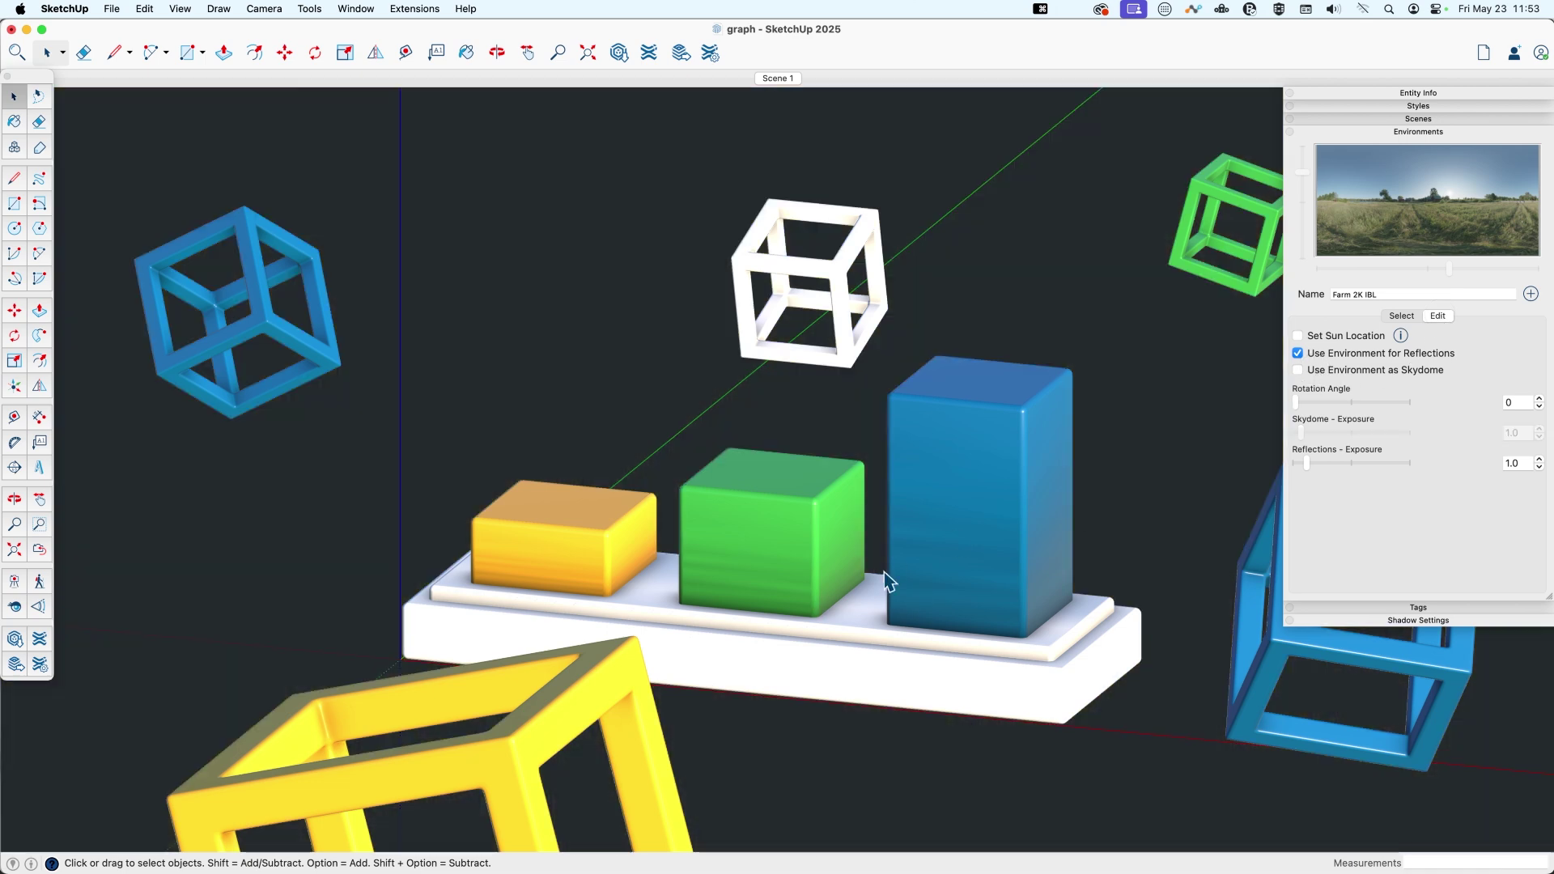
click(1401, 315)
Set the graph model to No Environment from the In Model list.
click(1339, 339)
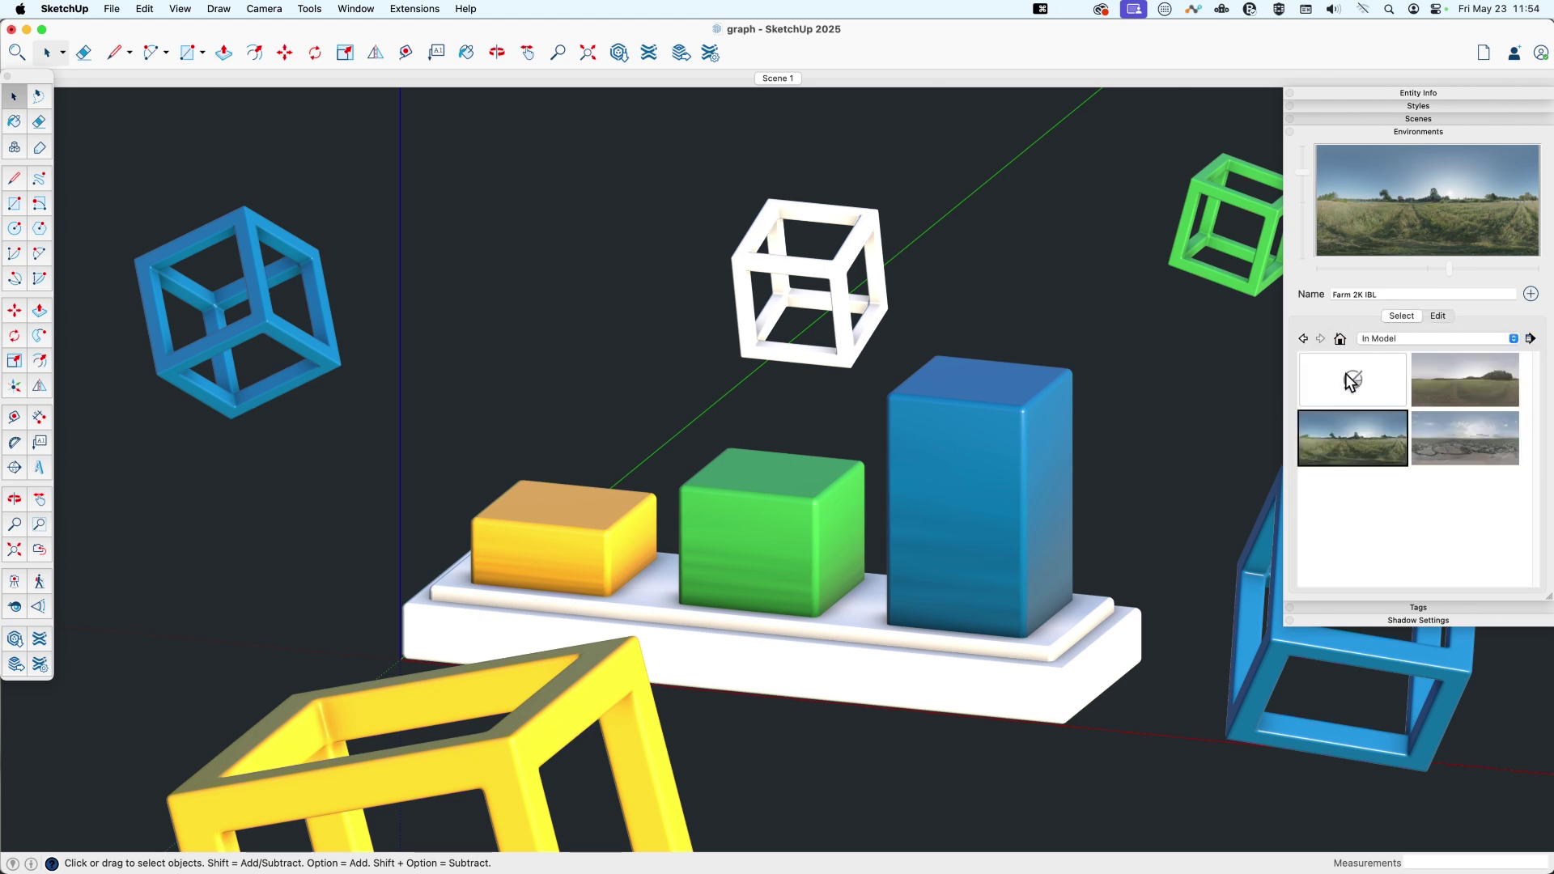
click(1350, 387)
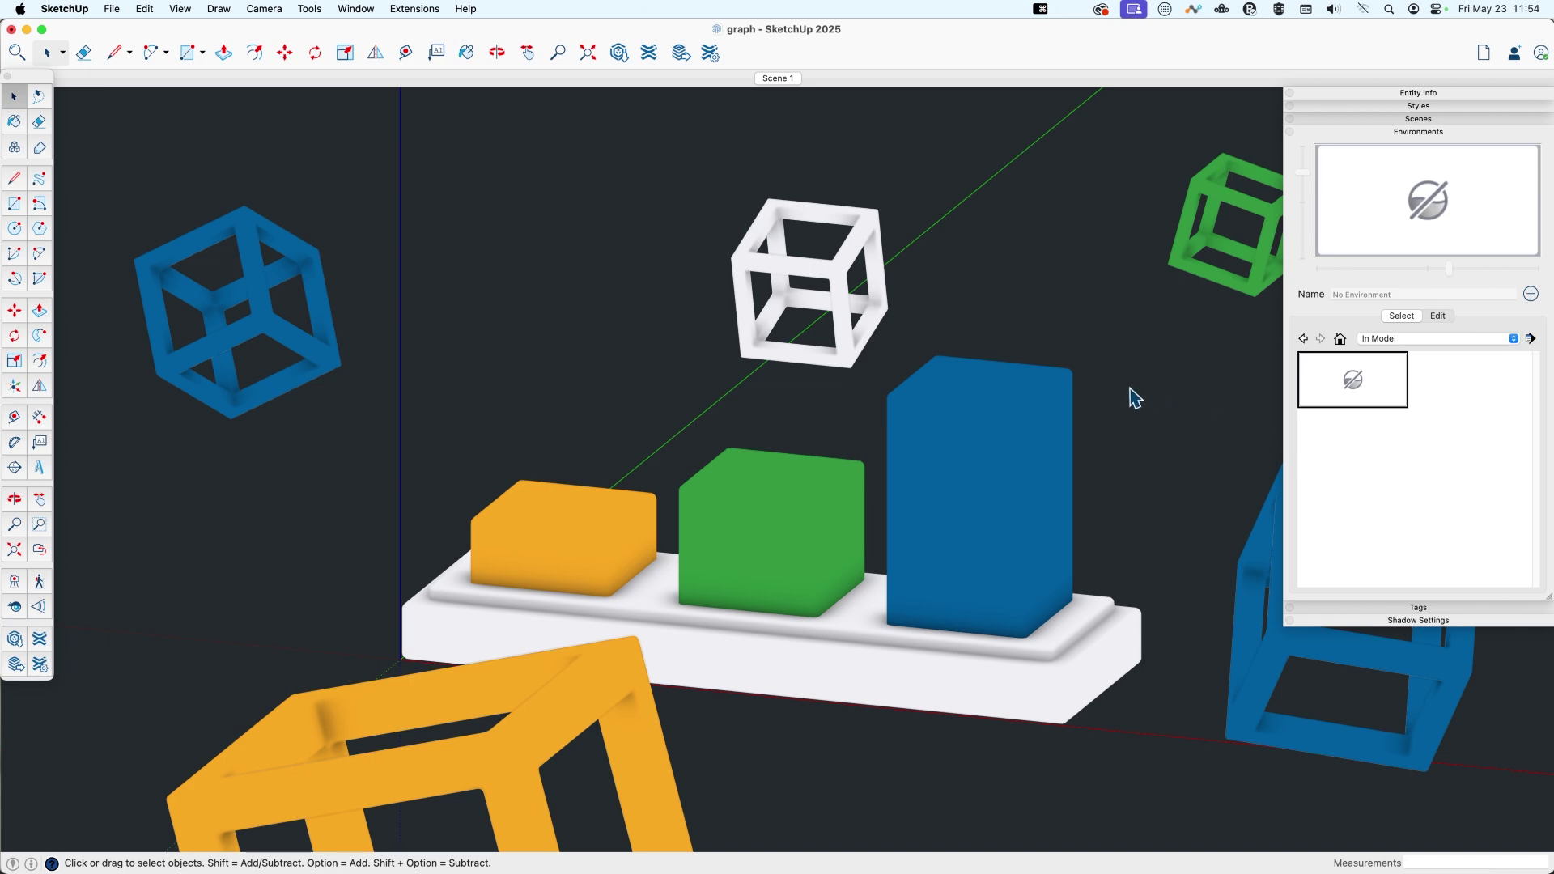
key(super+Tab)
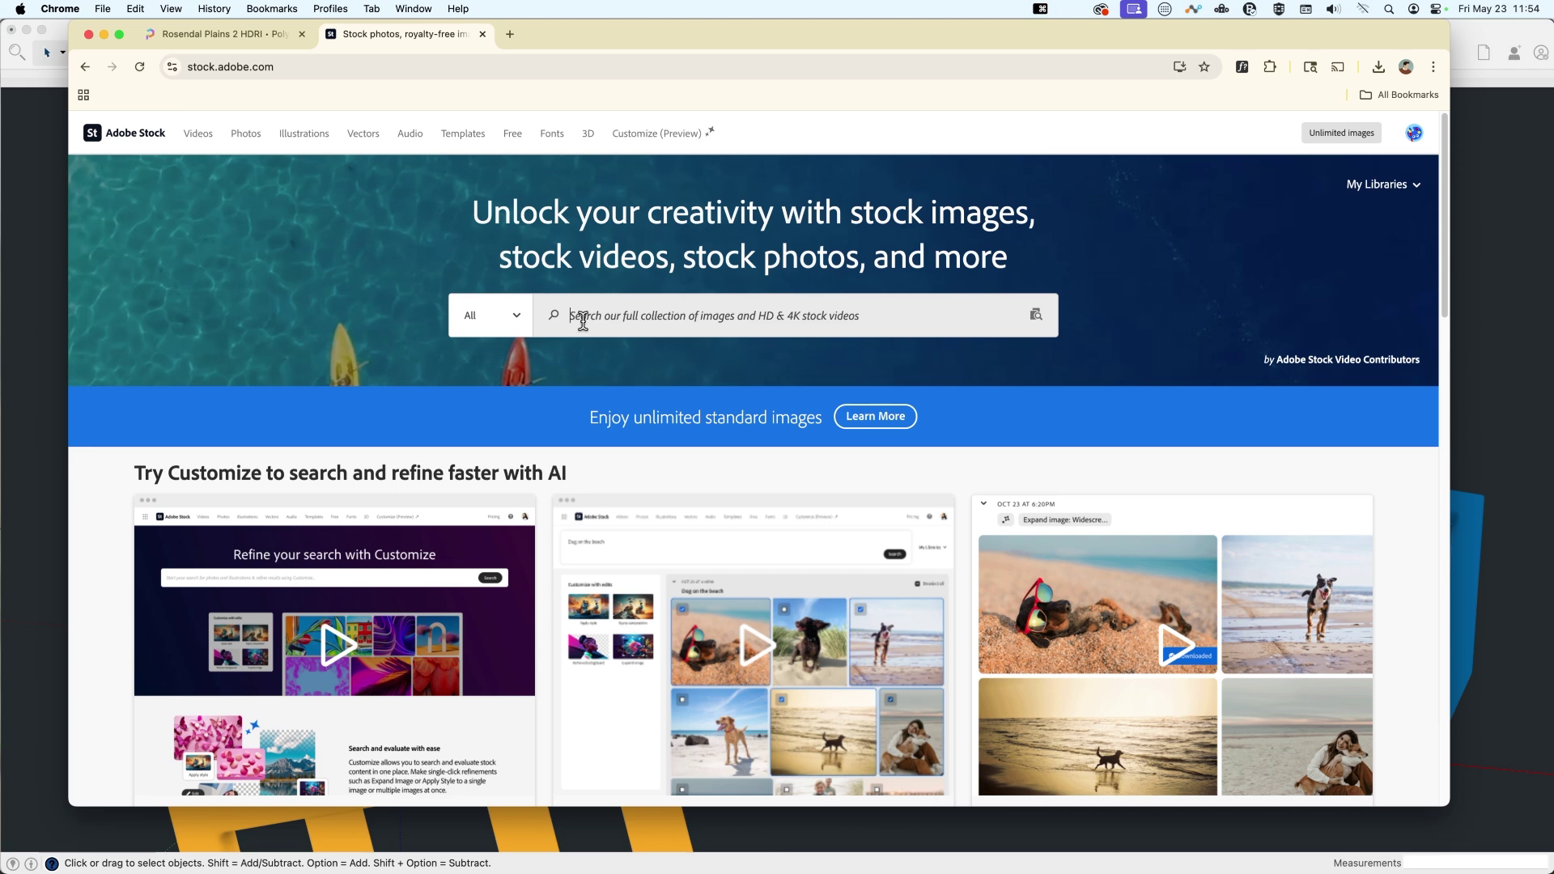
Search Adobe Stock for 'hdr studio background' and browse the 360° studio panorama results.
click(583, 320)
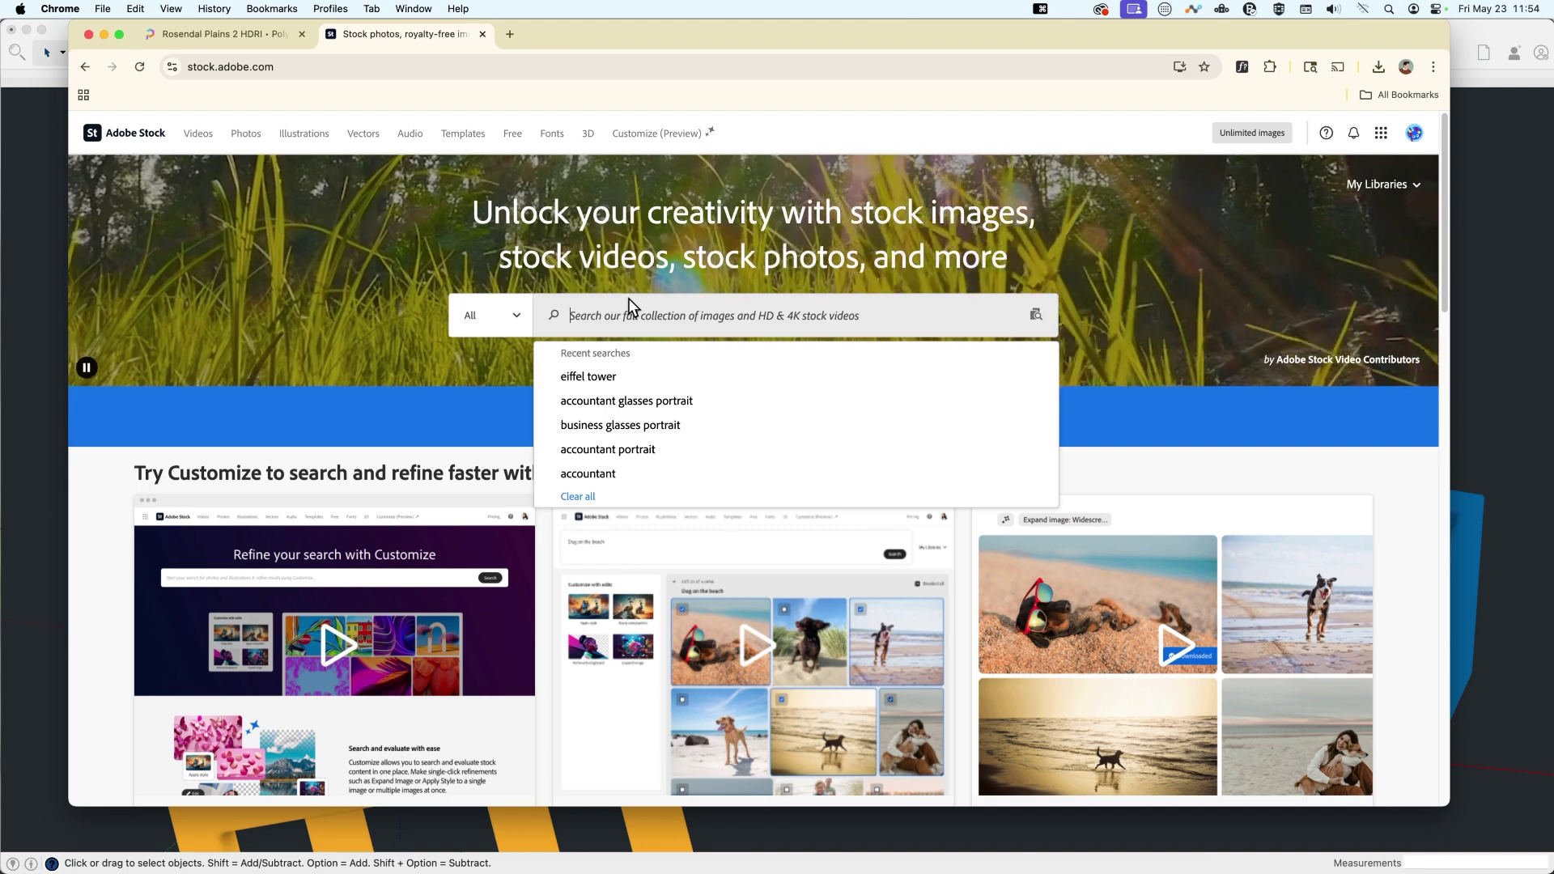
text(hdr studio backgrou)
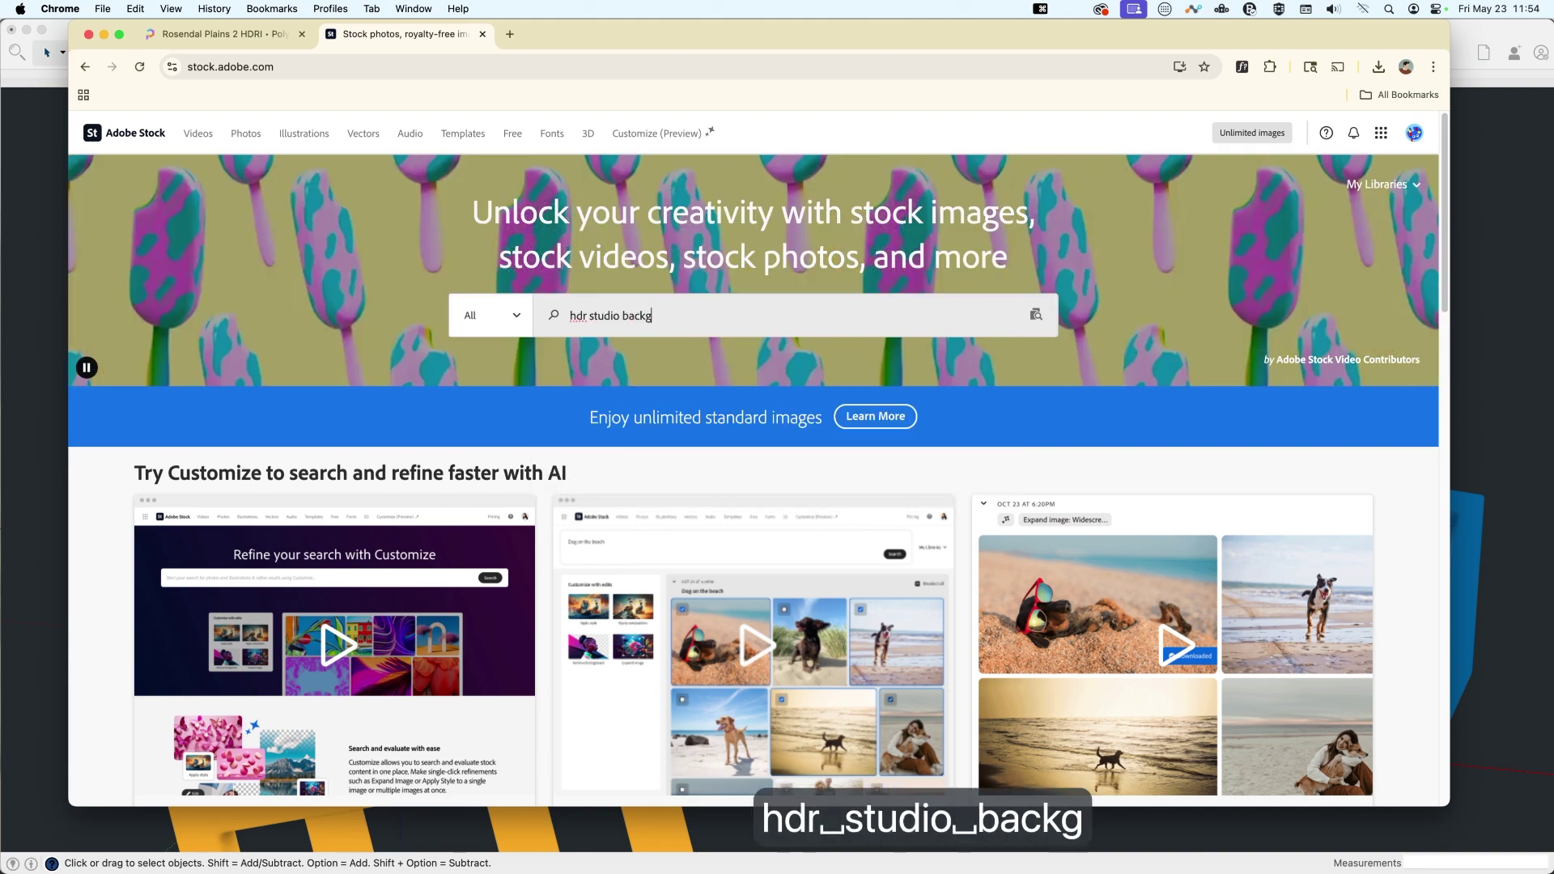
text(nd)
key(Return)
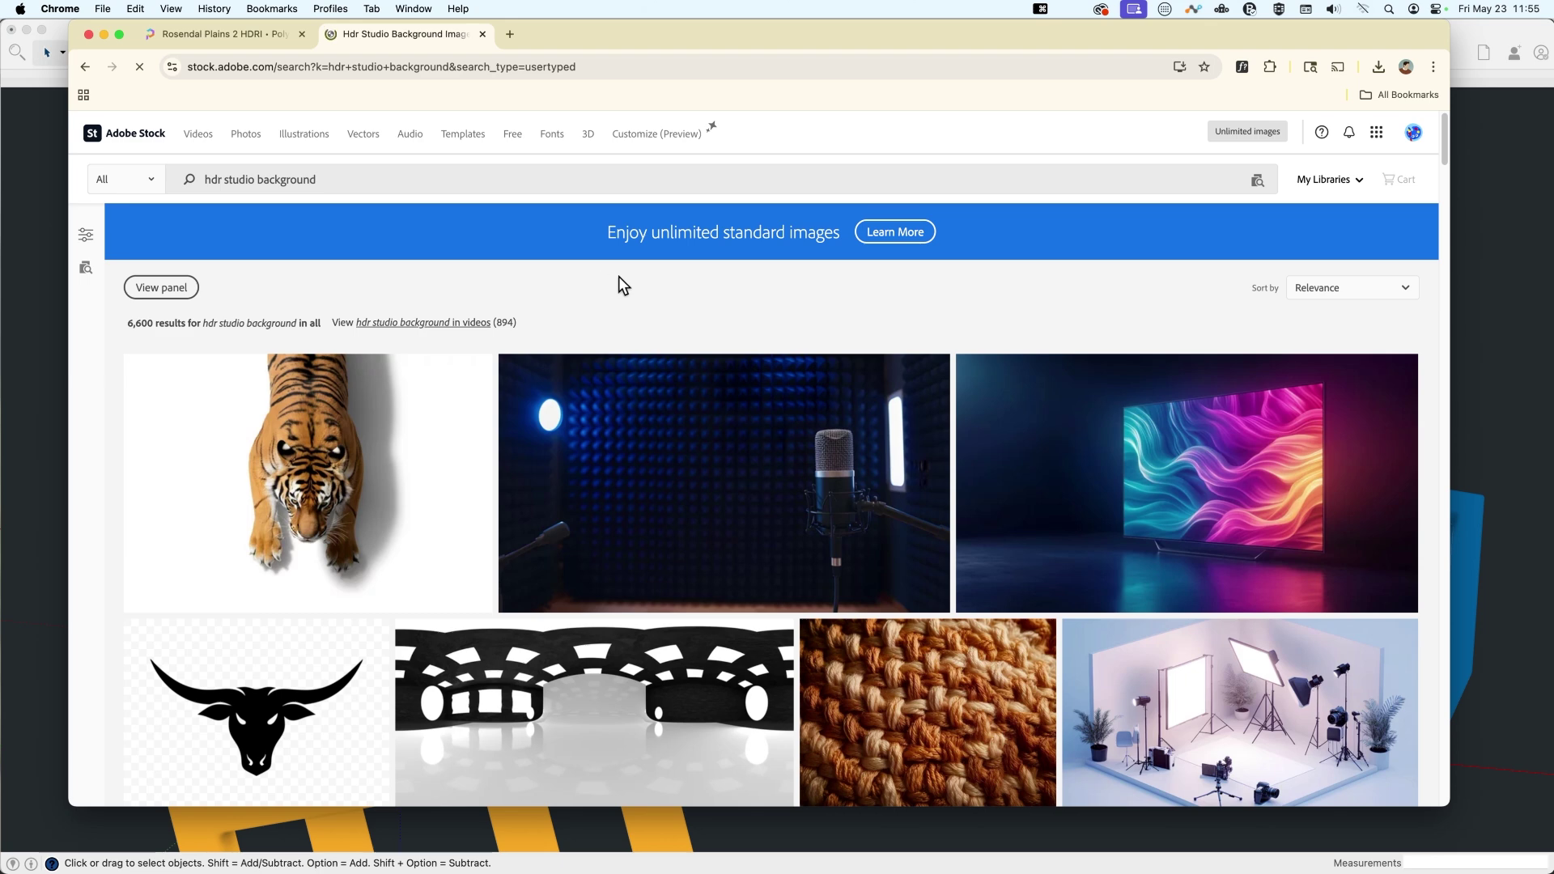
scroll(662, 348, down, 3)
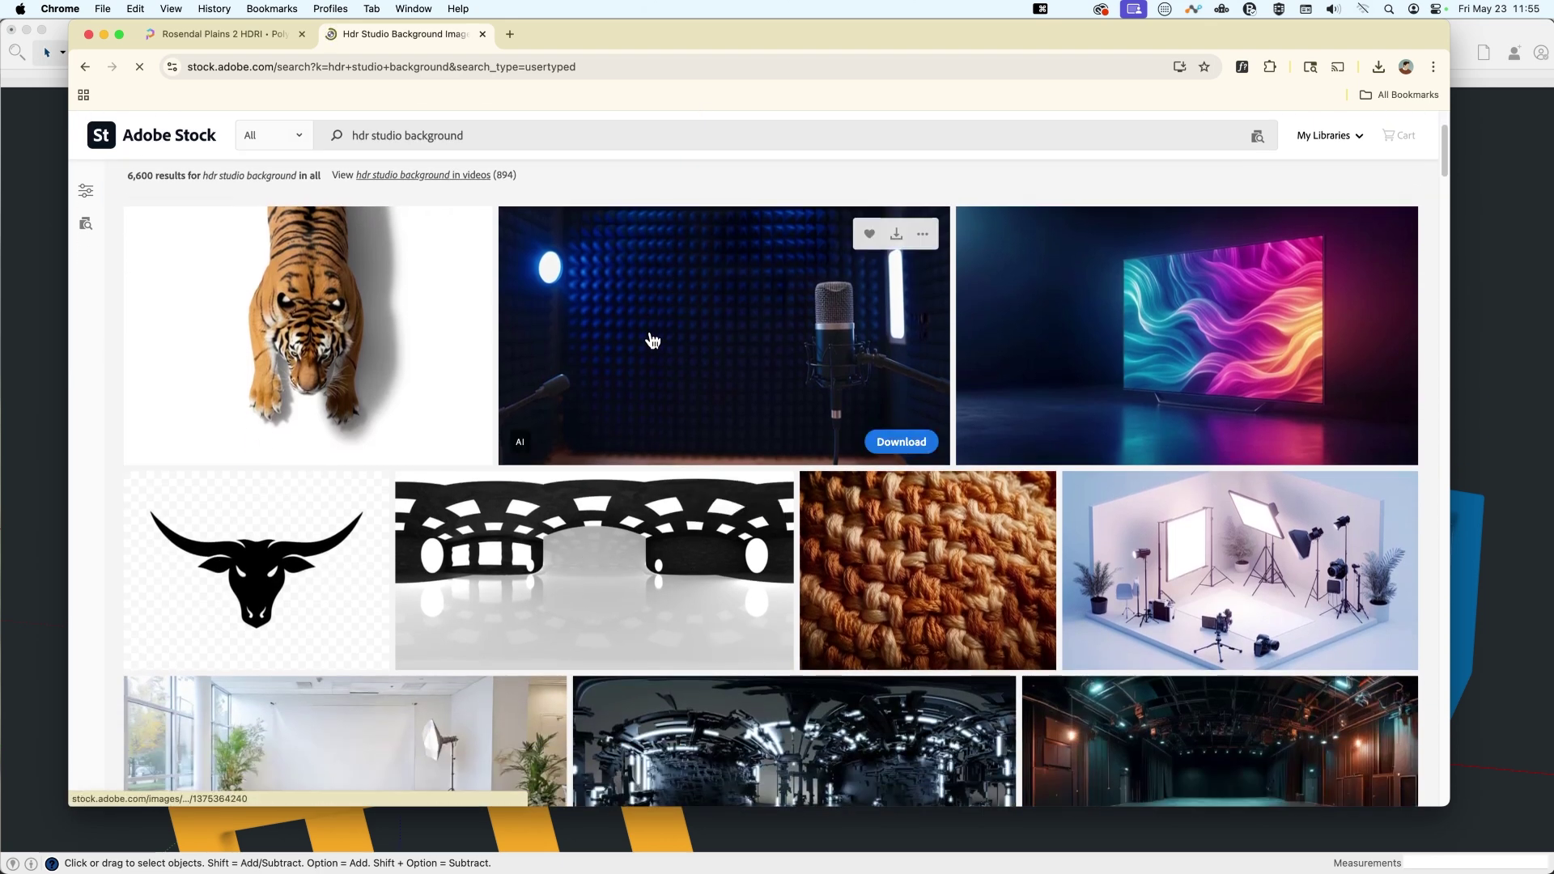
scroll(615, 441, down, 3)
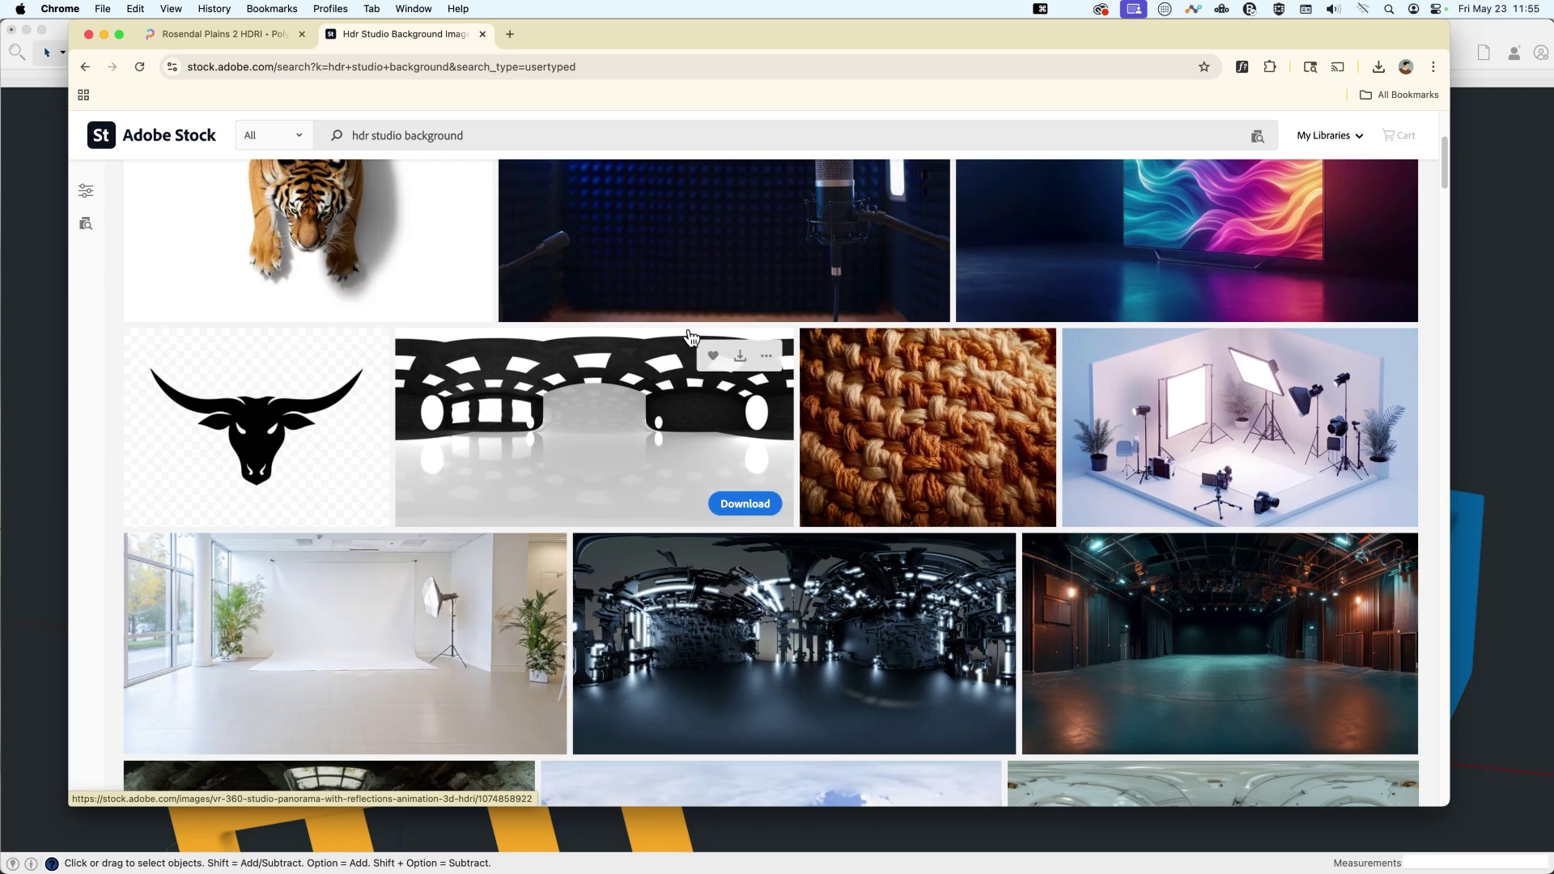
scroll(555, 388, down, 5)
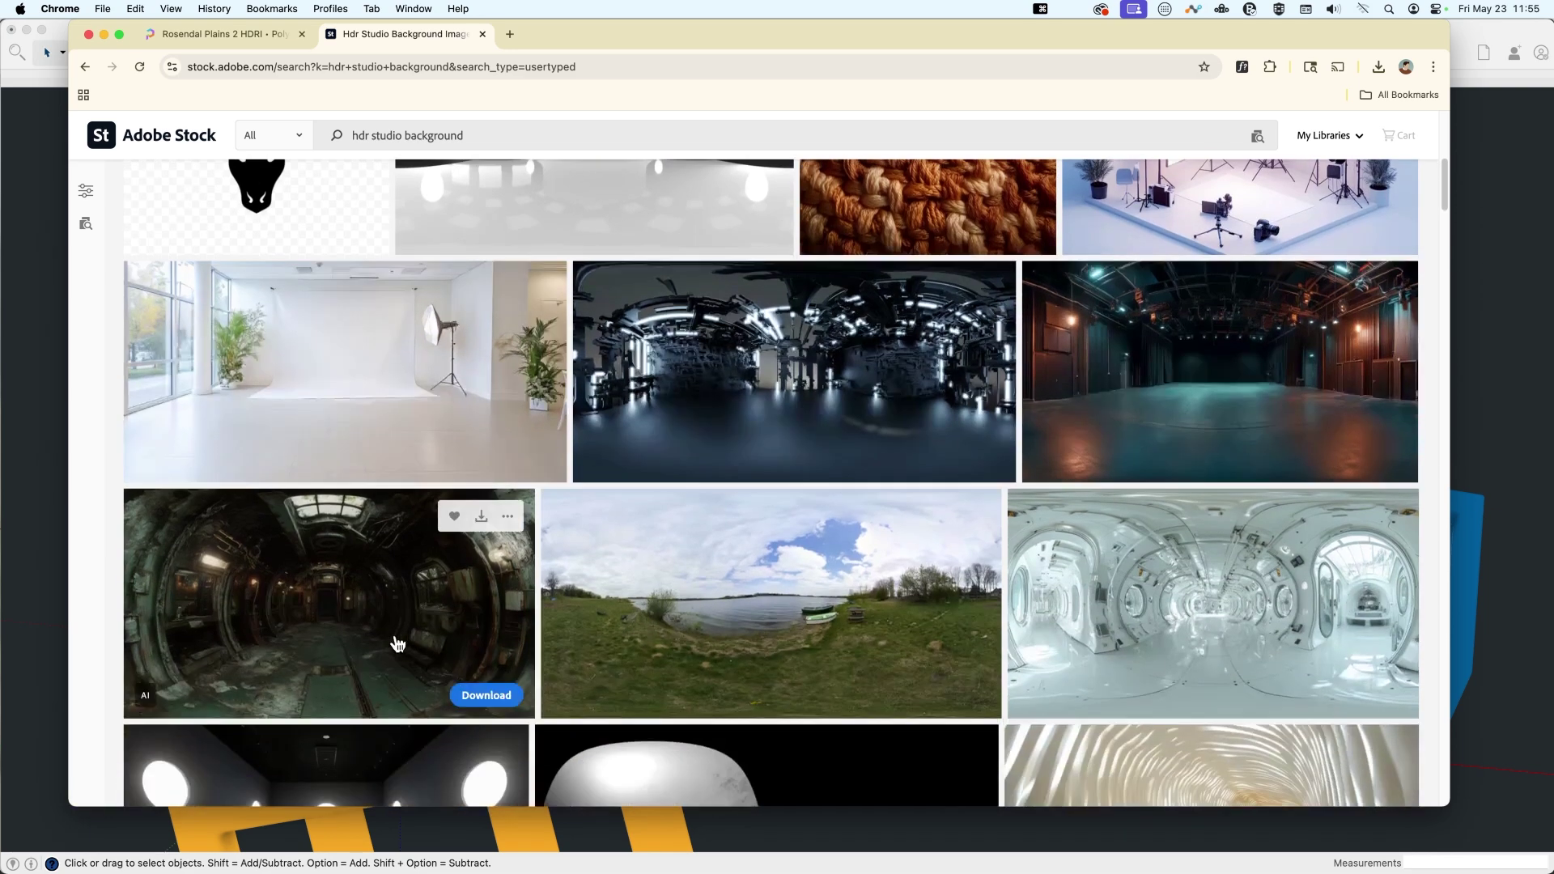
scroll(408, 603, down, 3)
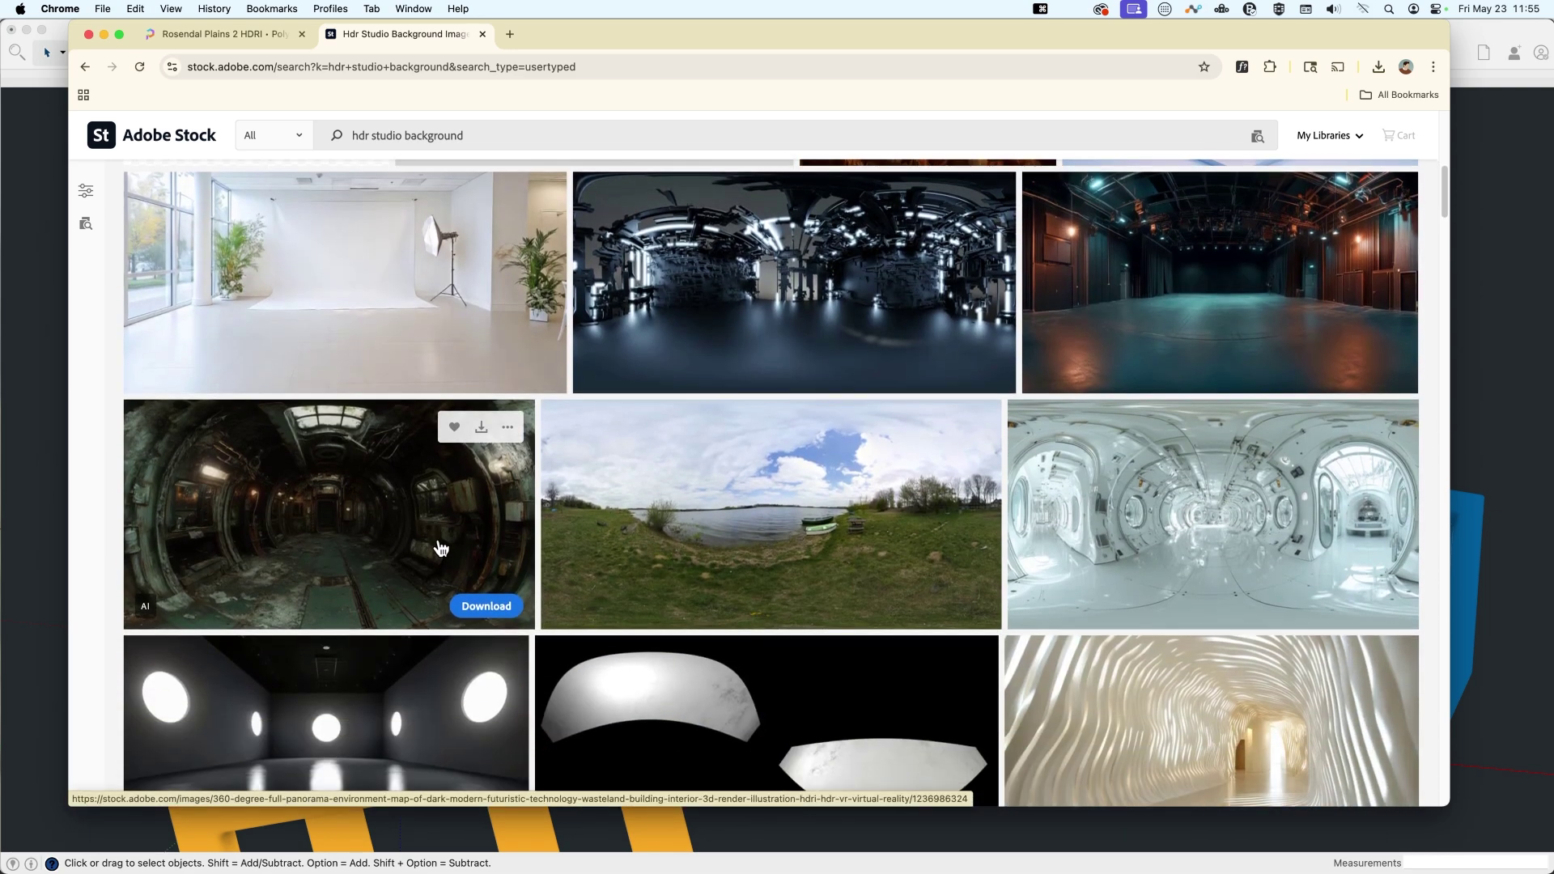
scroll(441, 549, down, 2)
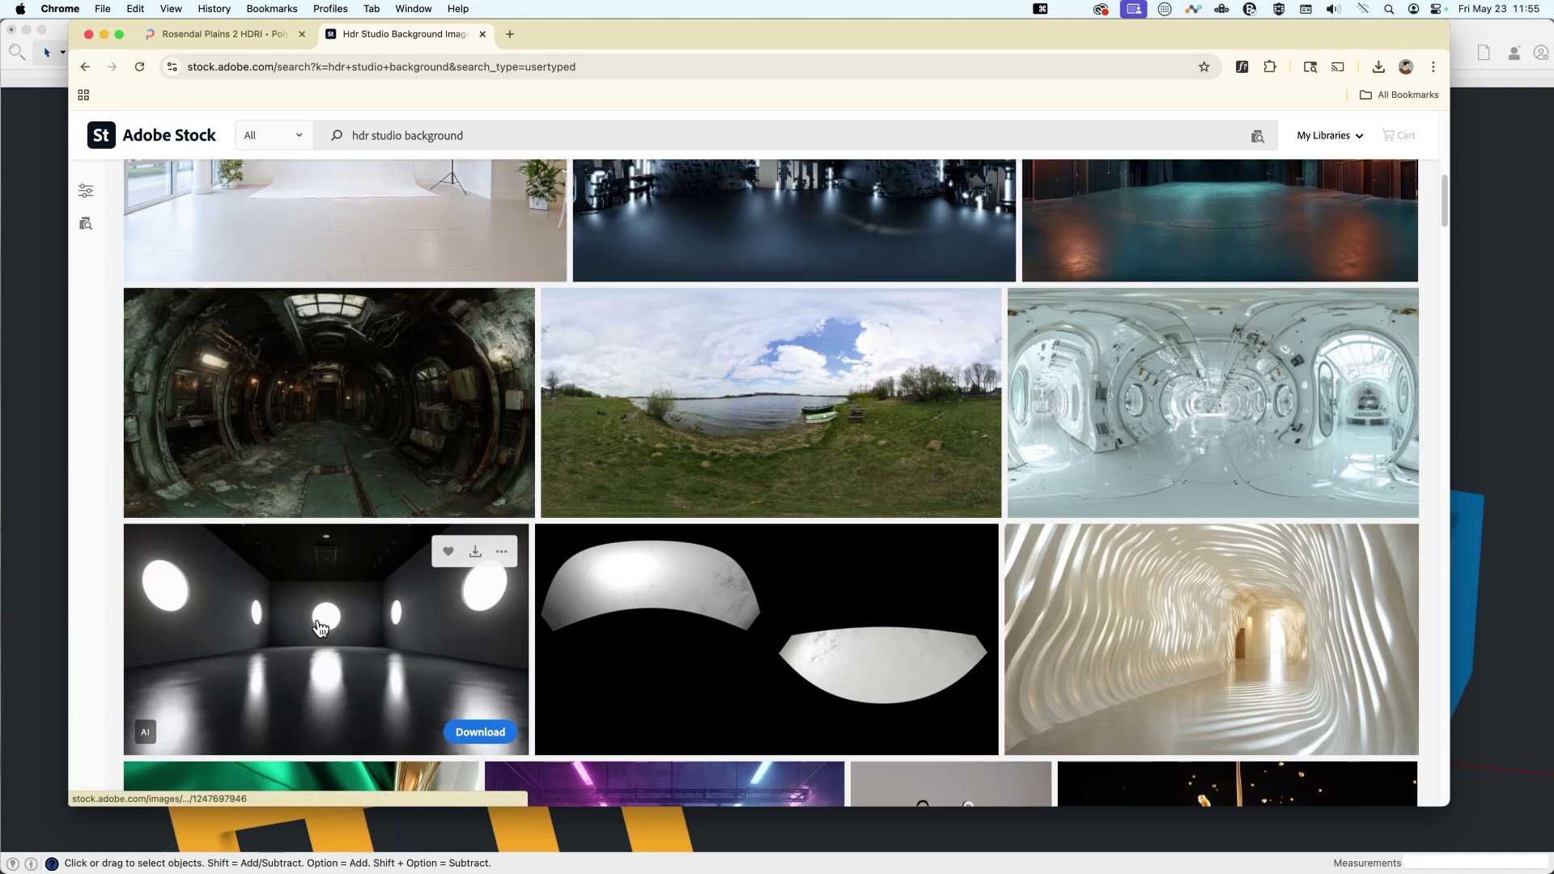
scroll(318, 623, down, 4)
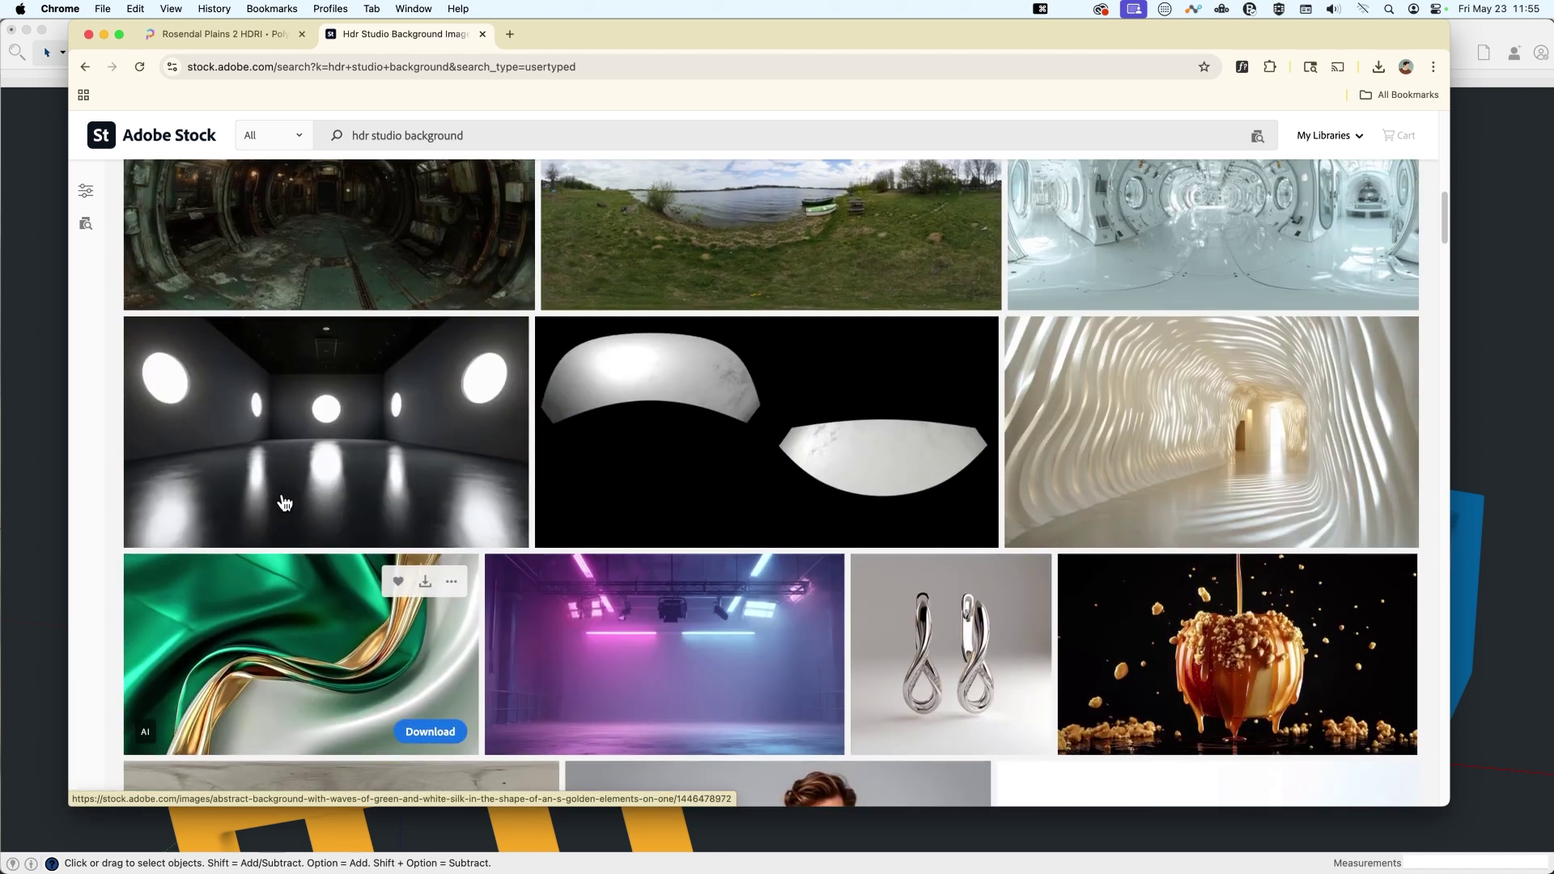
Filter the Adobe Stock results to exclude generative AI images.
click(86, 190)
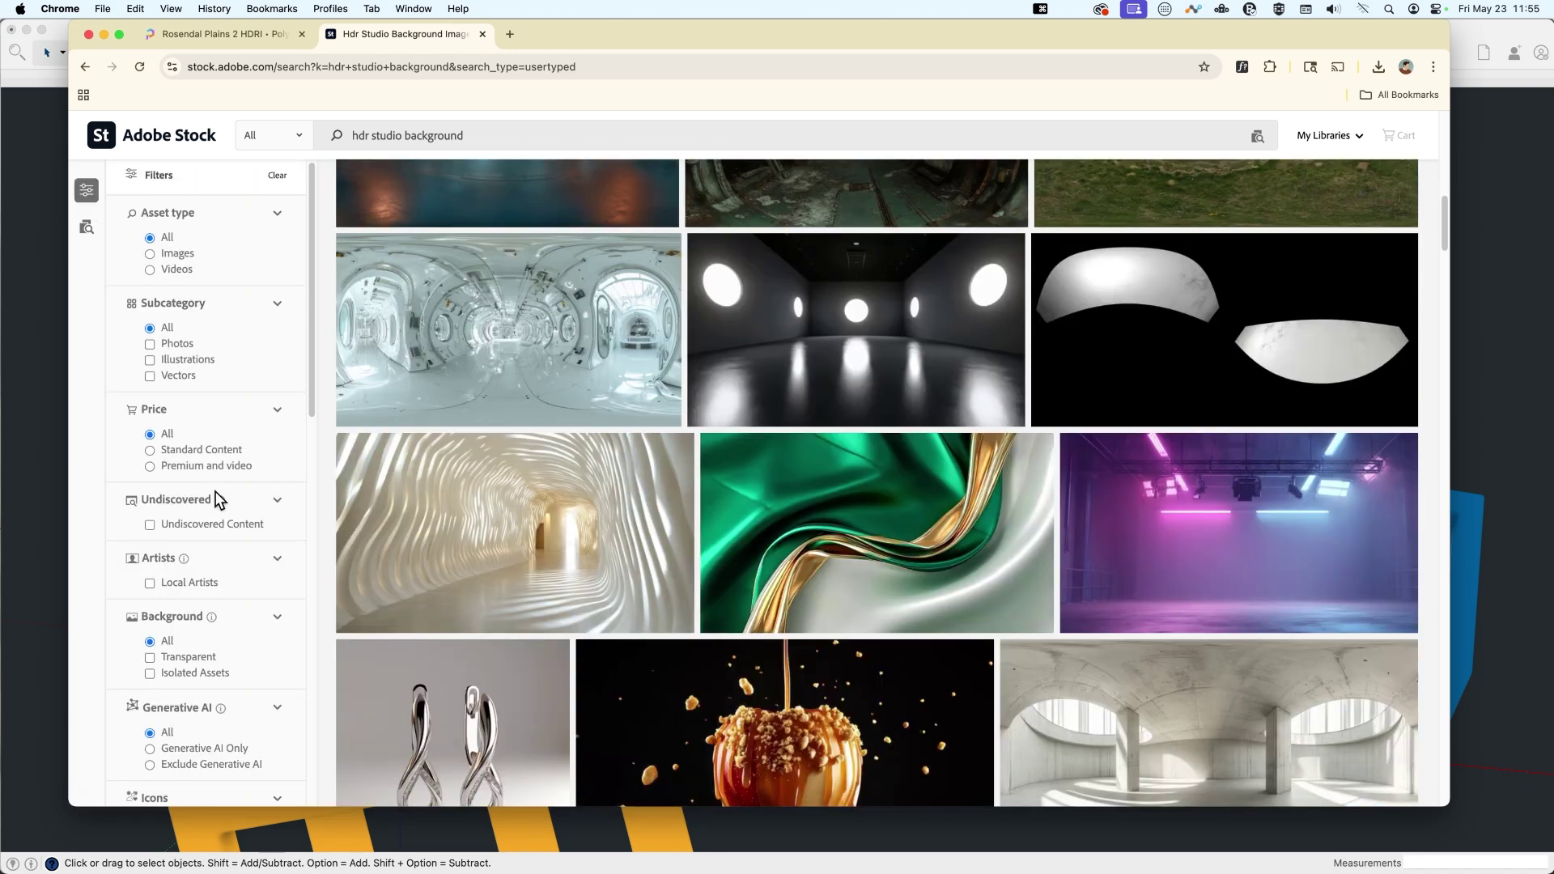
scroll(211, 494, down, 3)
click(206, 510)
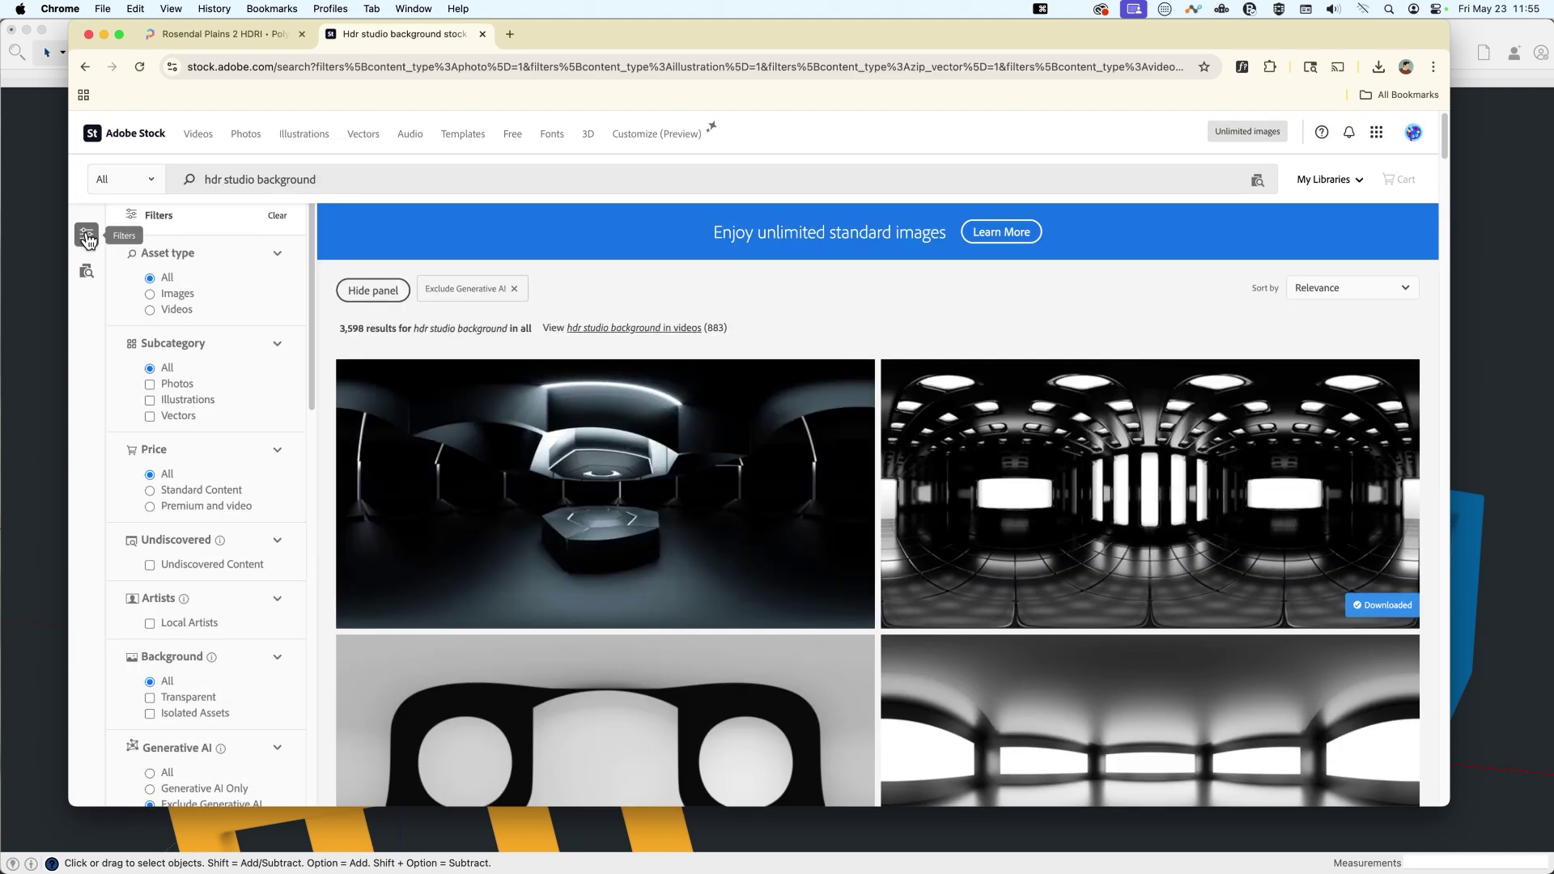
click(86, 237)
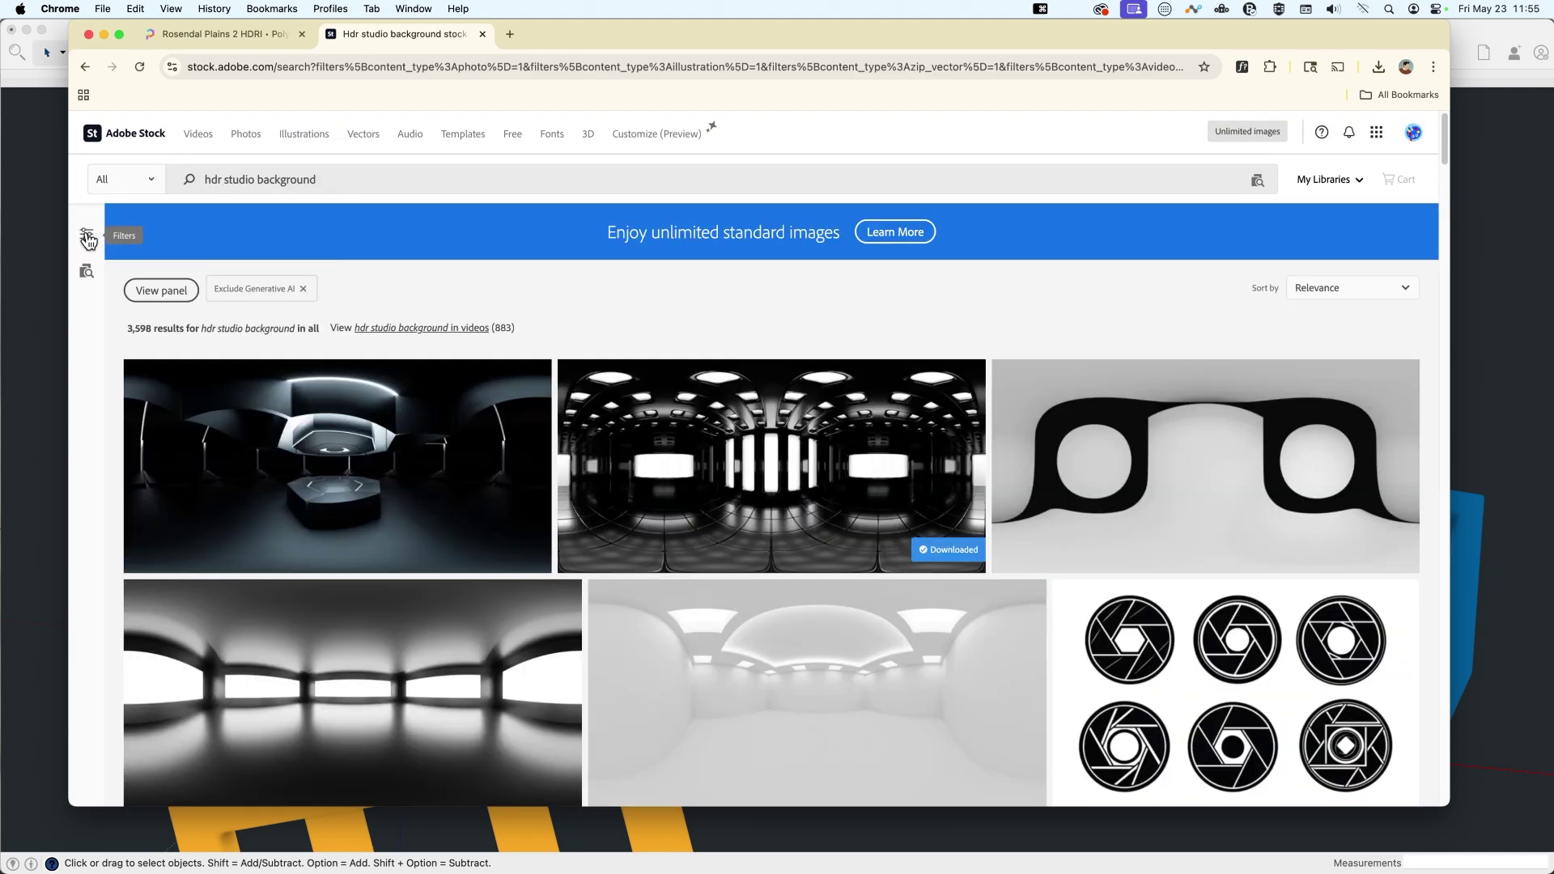
Download the bright panoramic room image to the Desktop as AdobeStock_617979755.jpeg.
scroll(677, 348, down, 3)
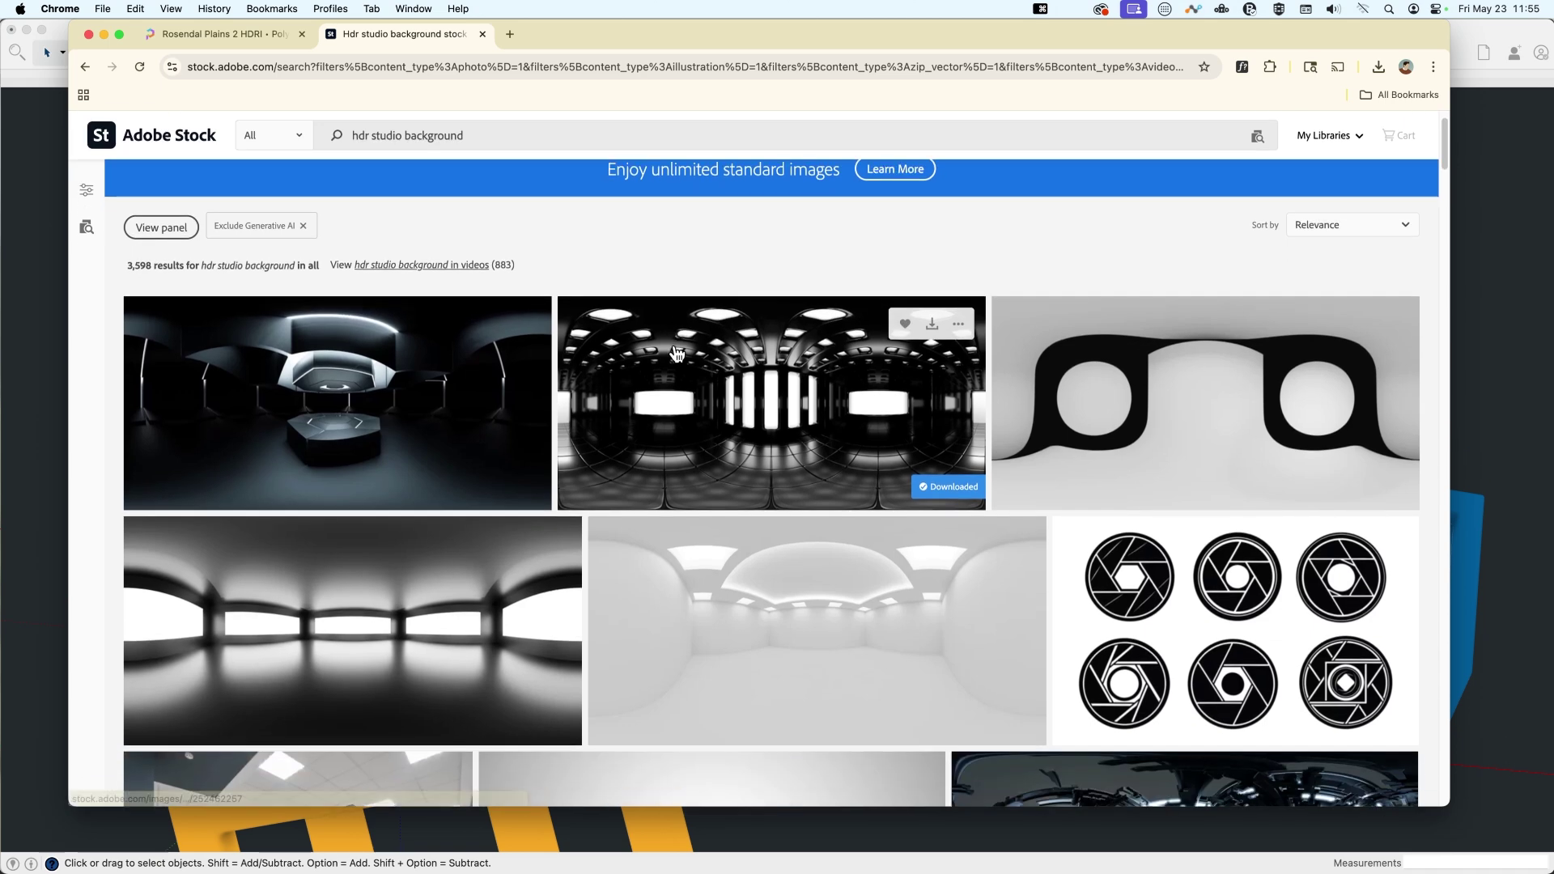
scroll(677, 350, down, 1)
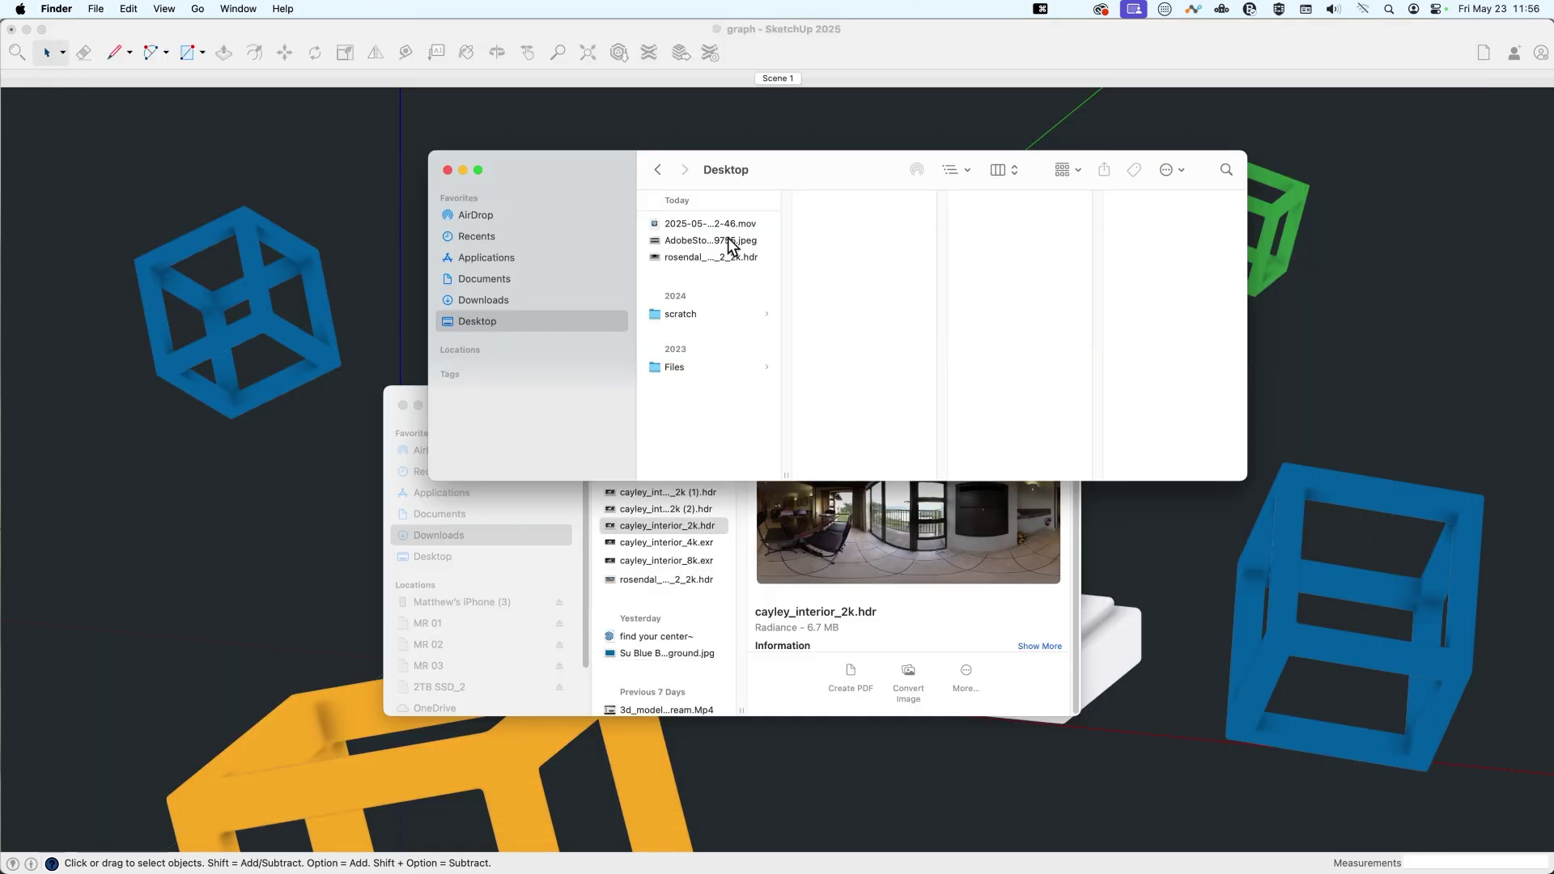
click(683, 241)
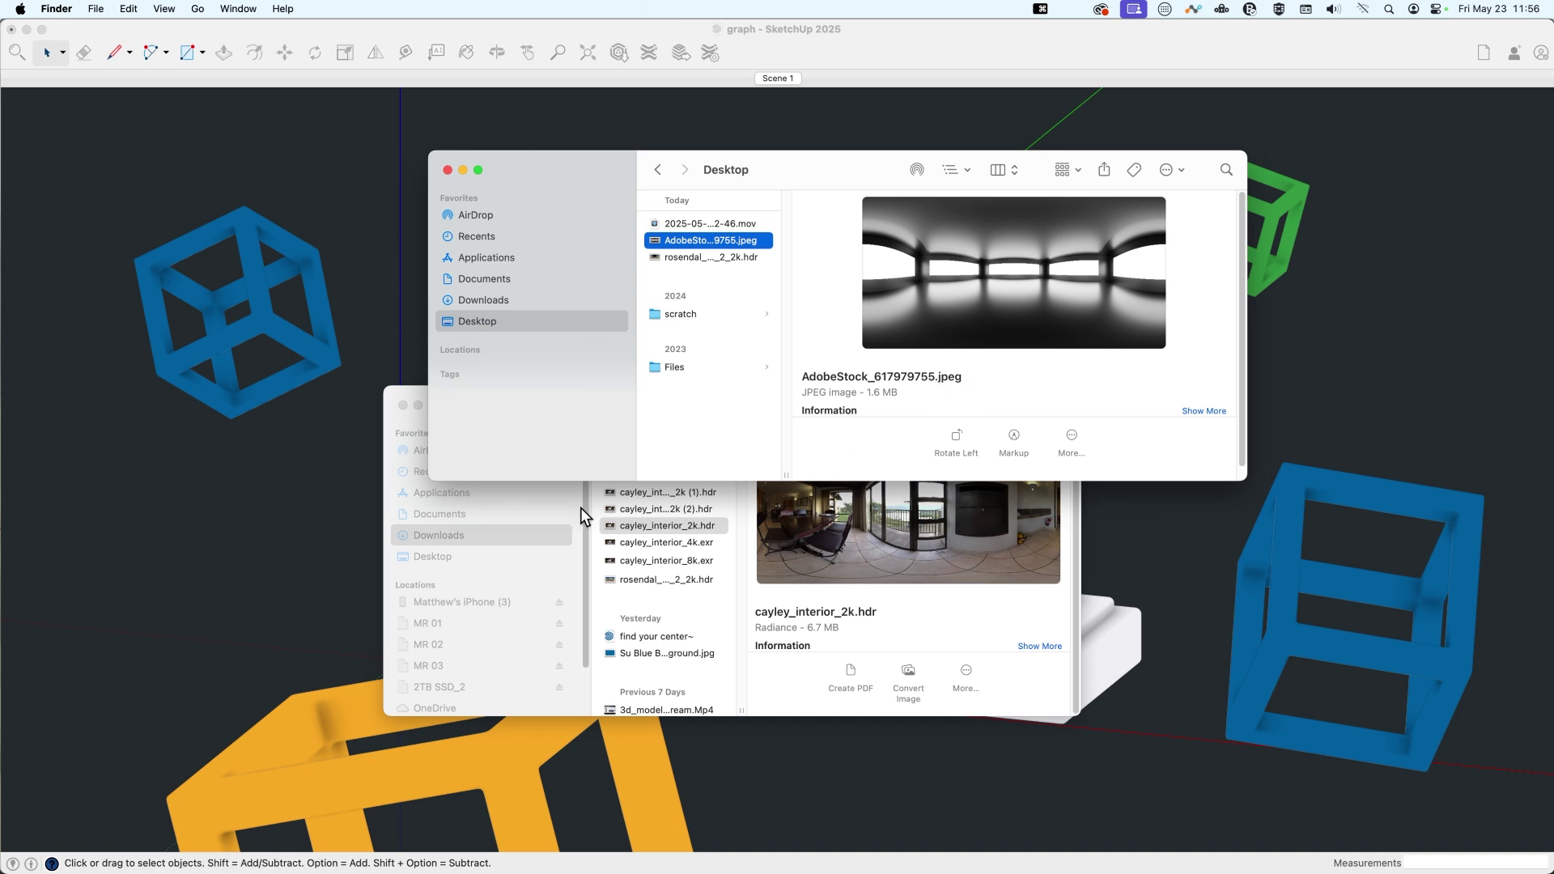
click(403, 404)
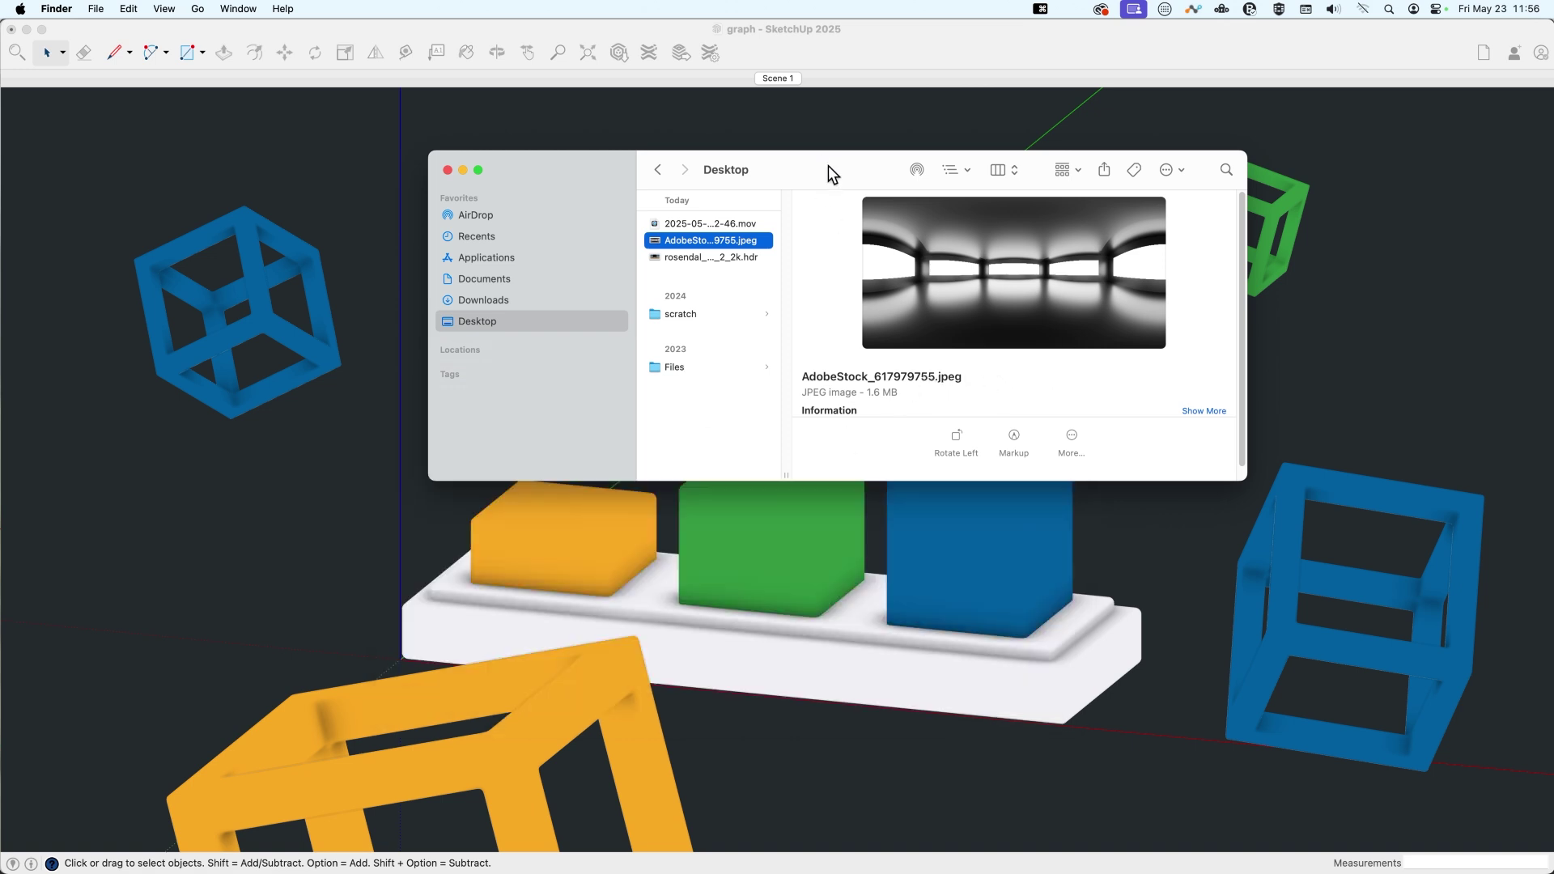